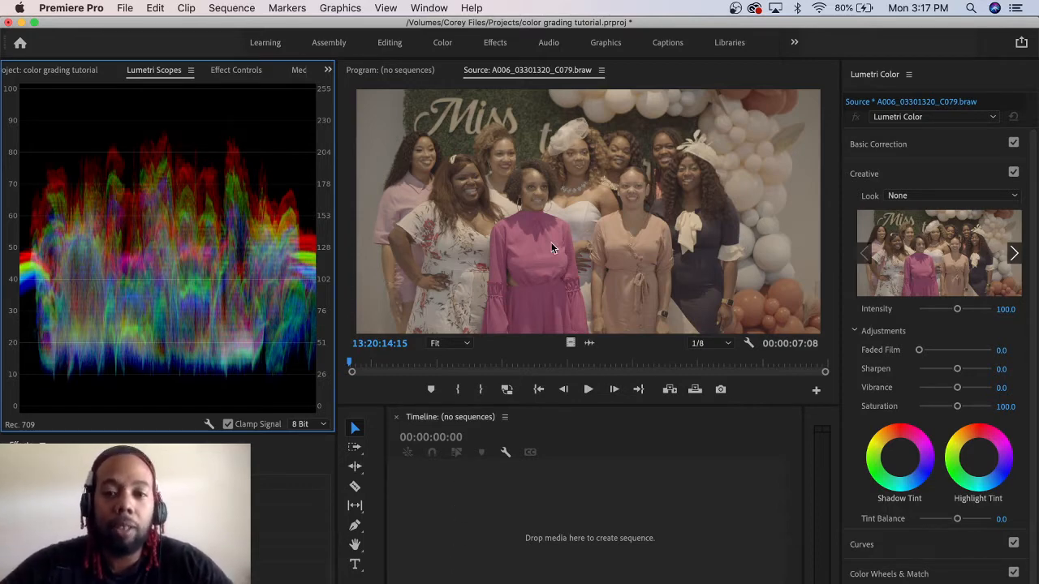
# Step: Preview the A006_03301320_C079.braw source clip and create a new sequence from it in the empty timeline
pyautogui.click(589, 391)
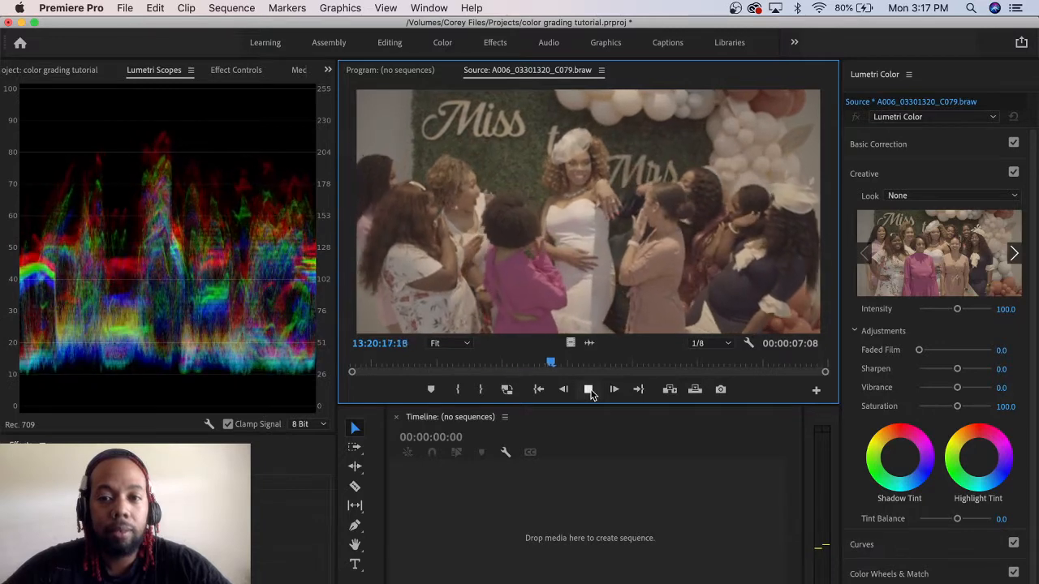
pyautogui.click(588, 390)
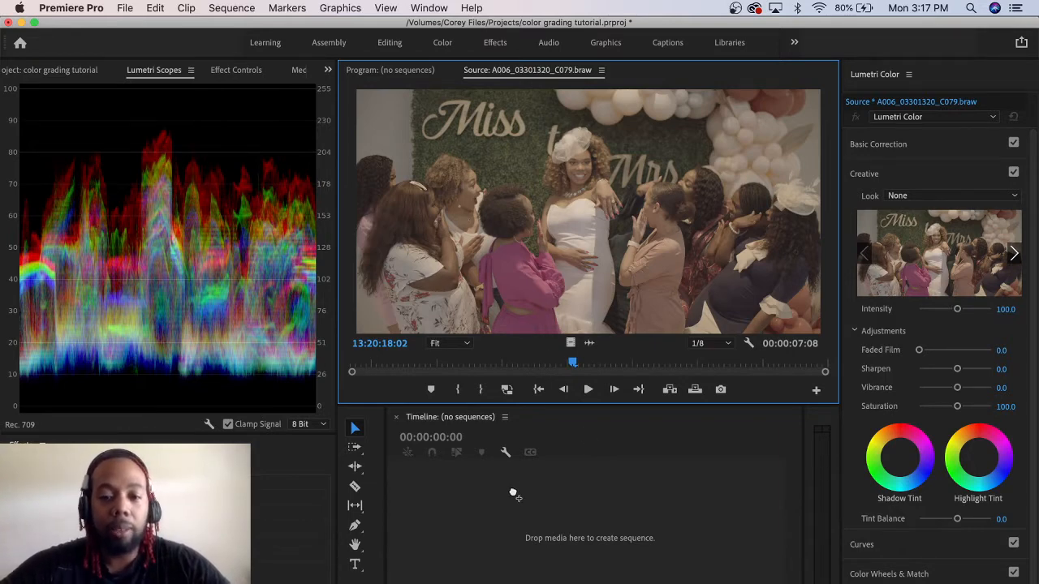
pyautogui.moveTo(513, 493); pyautogui.dragTo(513, 495)
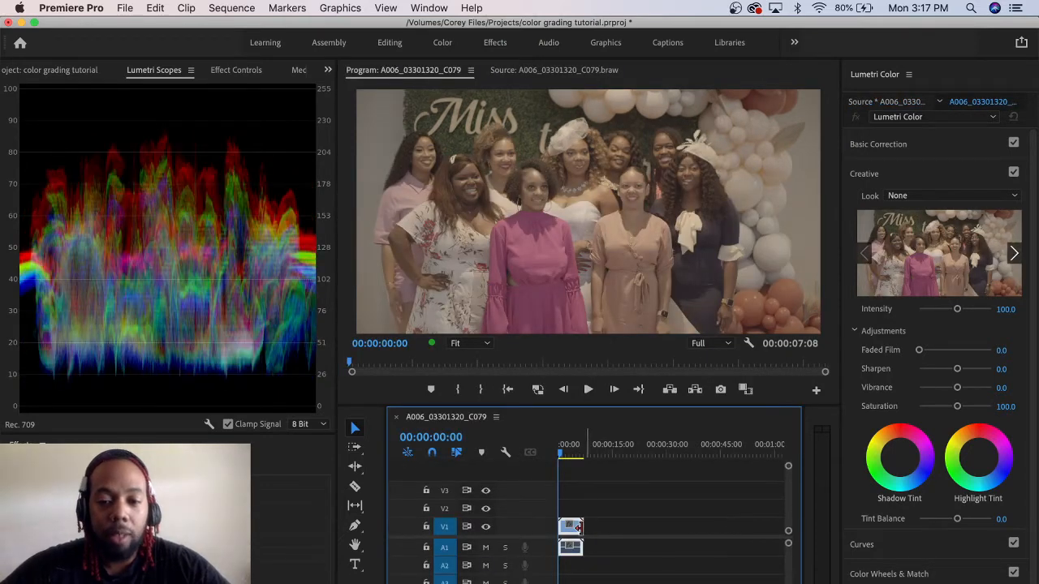
# Step: Open the source clip's Blackmagic RAW settings and set Decode Using to Clip
pyautogui.click(235, 71)
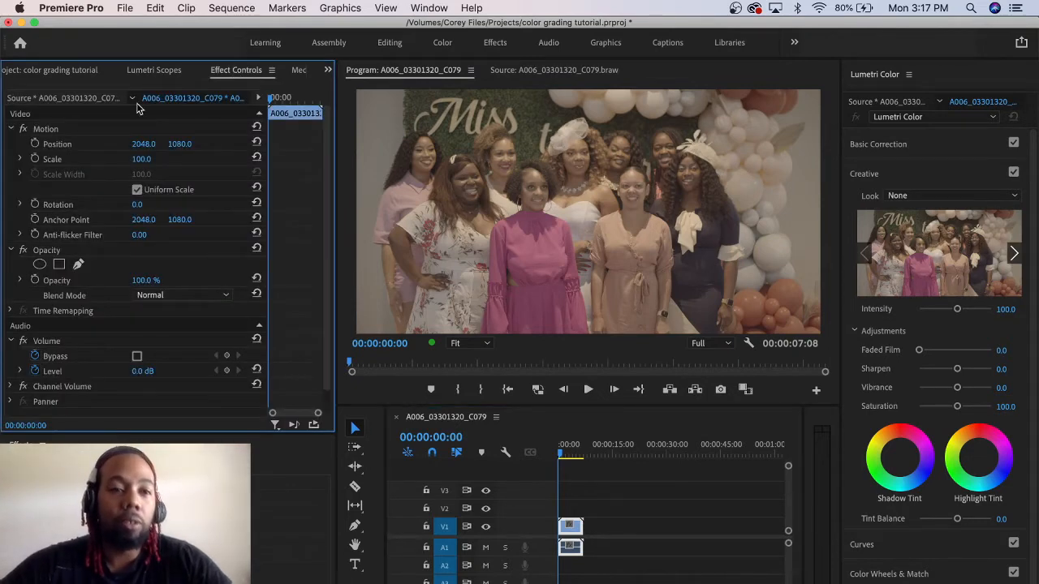
pyautogui.click(92, 99)
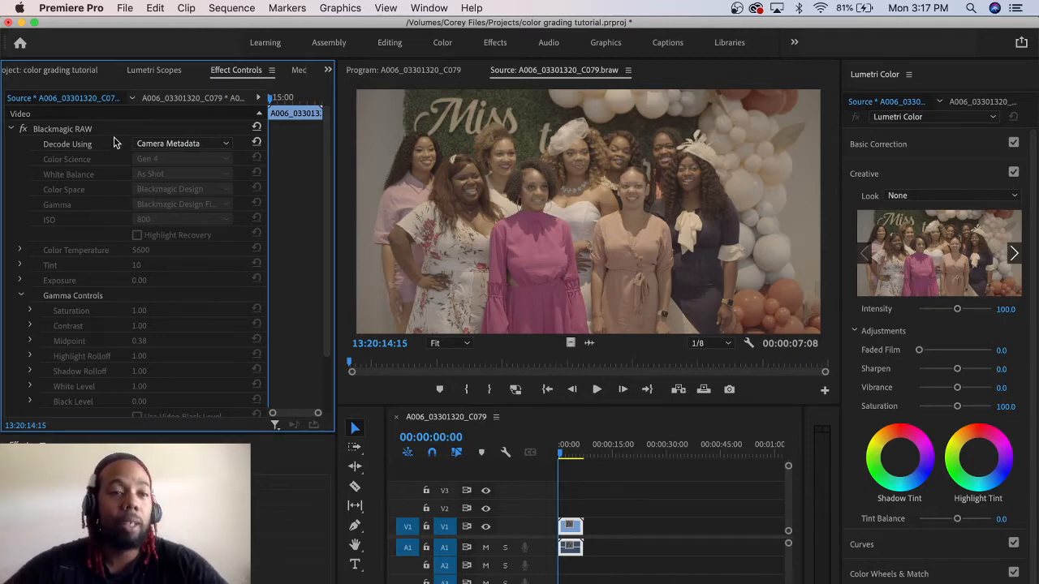
pyautogui.click(183, 144)
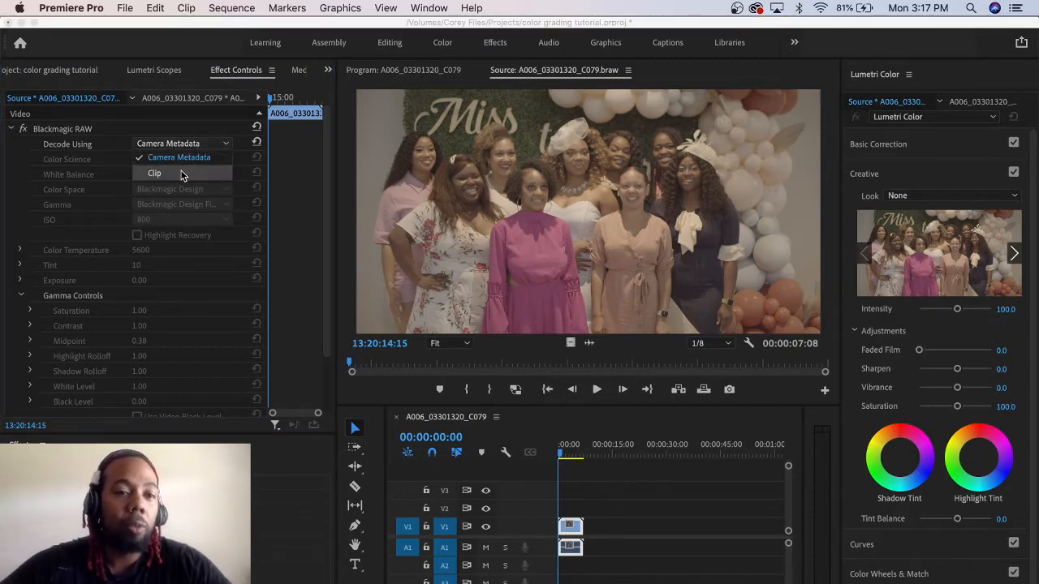
pyautogui.click(181, 174)
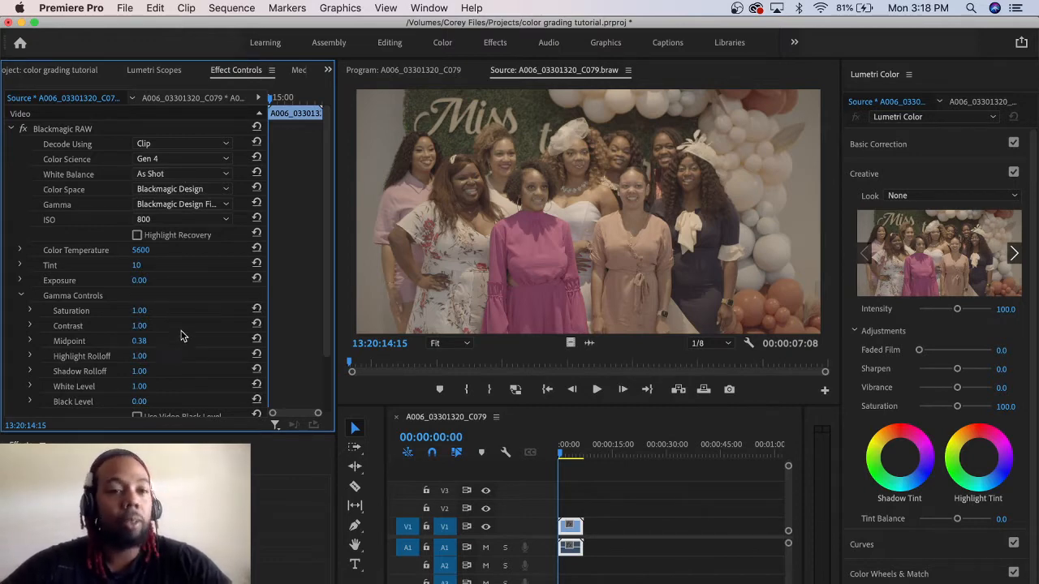
# Step: Try the Daylight white balance preset on the clip and return White Balance to As Shot
pyautogui.click(183, 177)
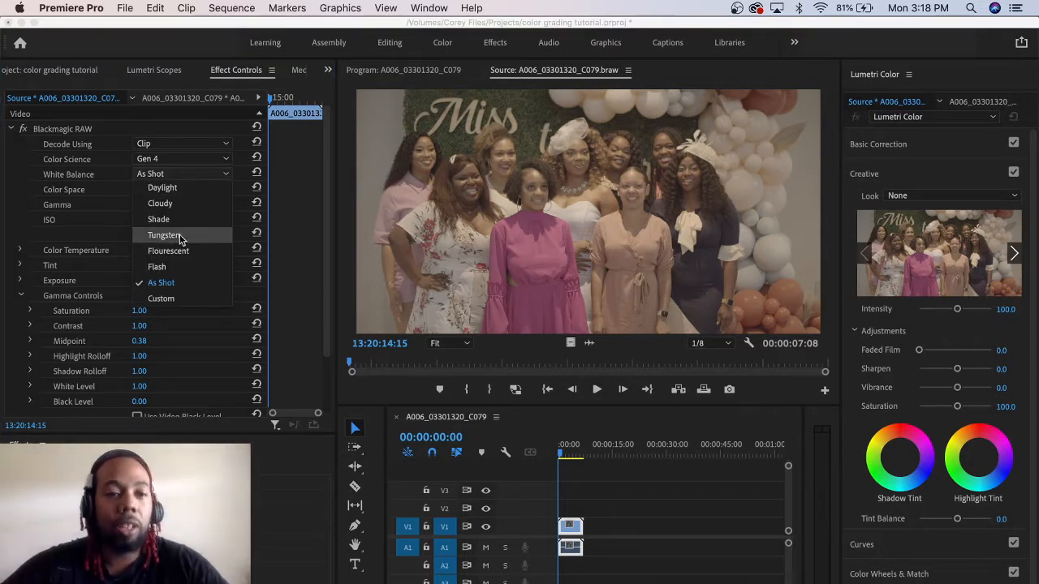
pyautogui.click(183, 188)
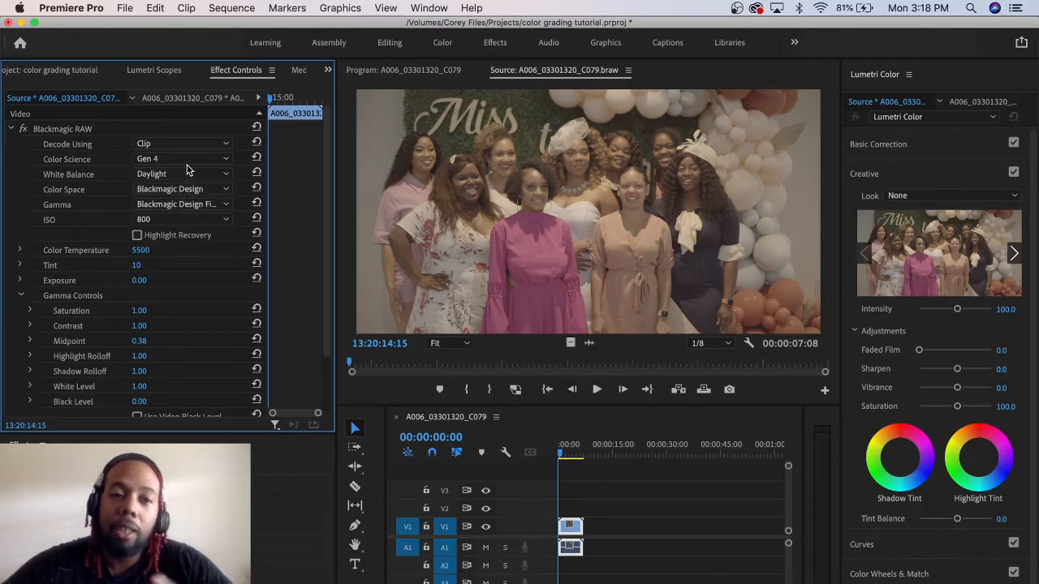
pyautogui.click(183, 174)
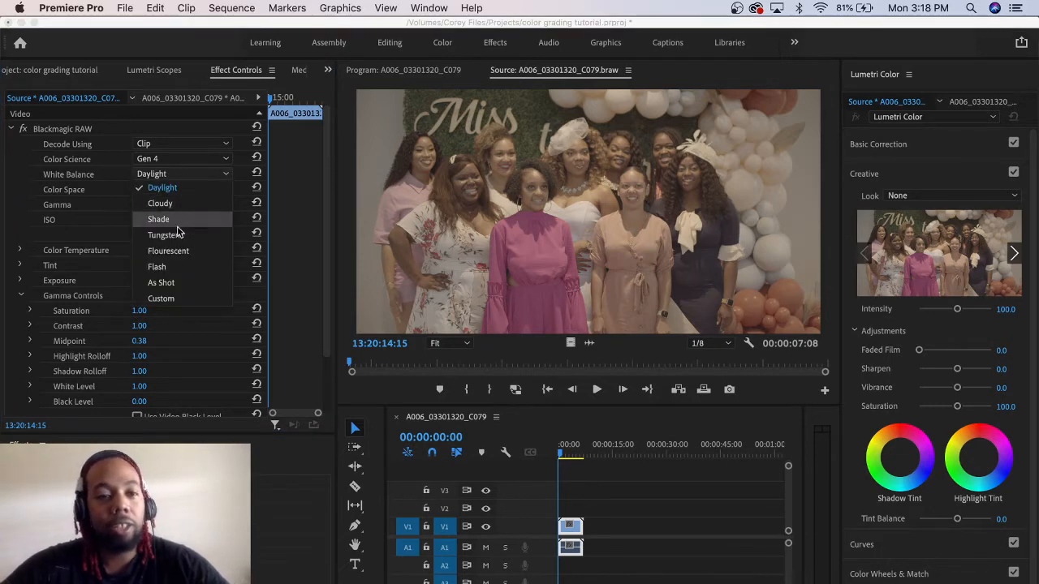
pyautogui.click(179, 284)
# Step: Review the clip's Color Space, ISO and Gamma options, and turn on Highlight Recovery
pyautogui.click(160, 191)
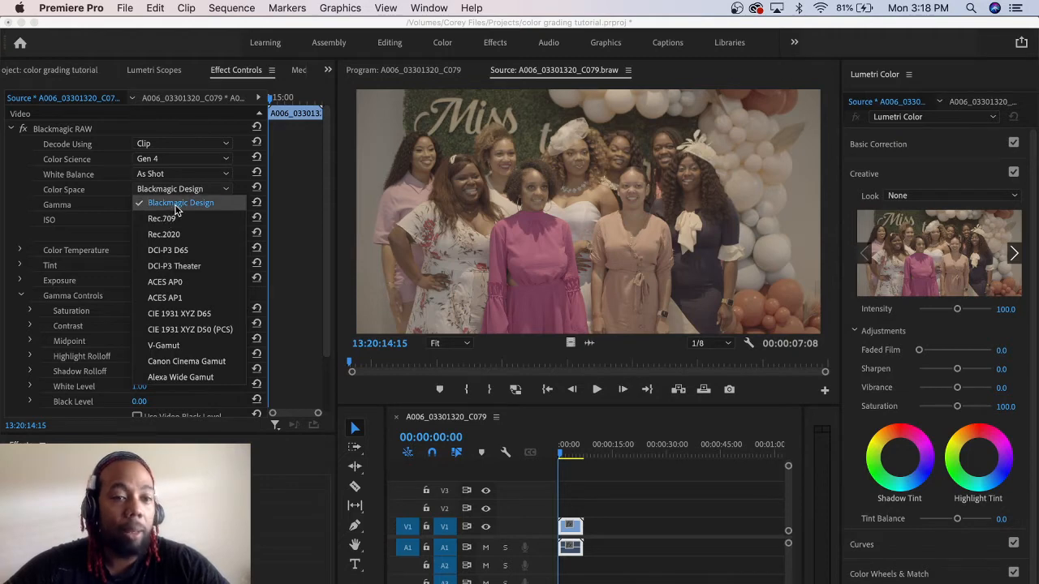
pyautogui.click(176, 205)
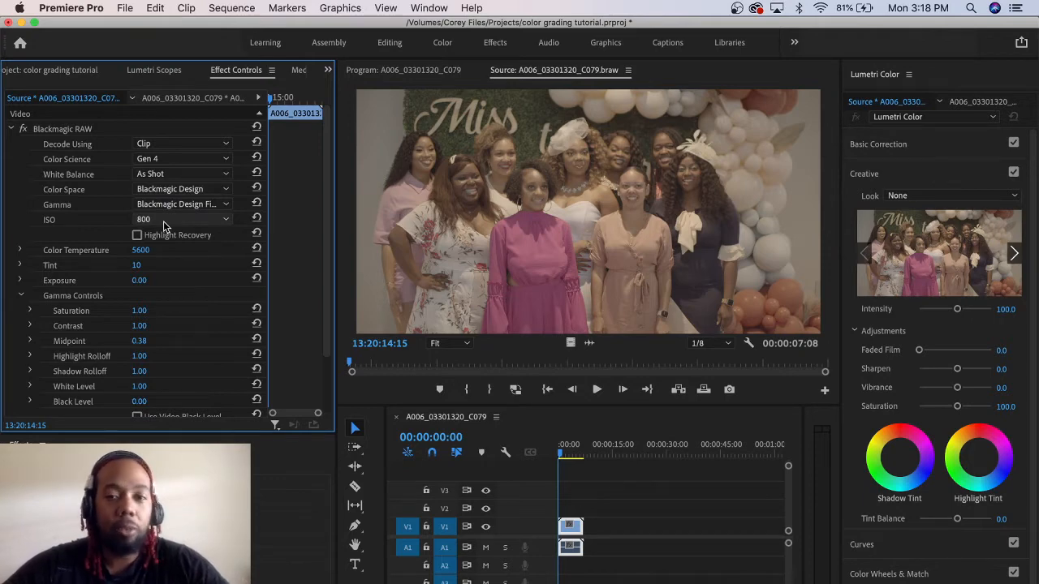
pyautogui.click(163, 221)
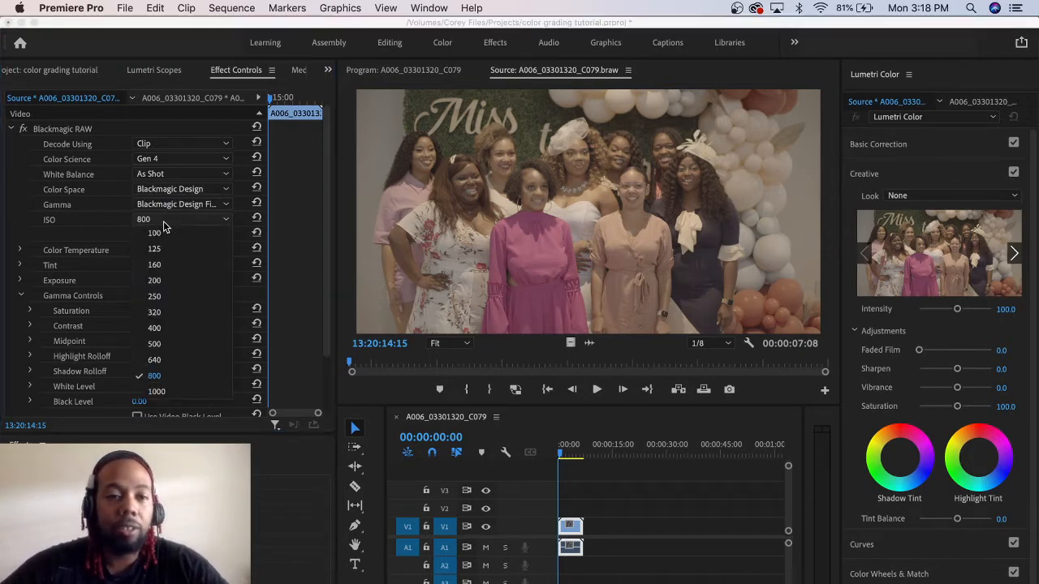
pyautogui.click(163, 220)
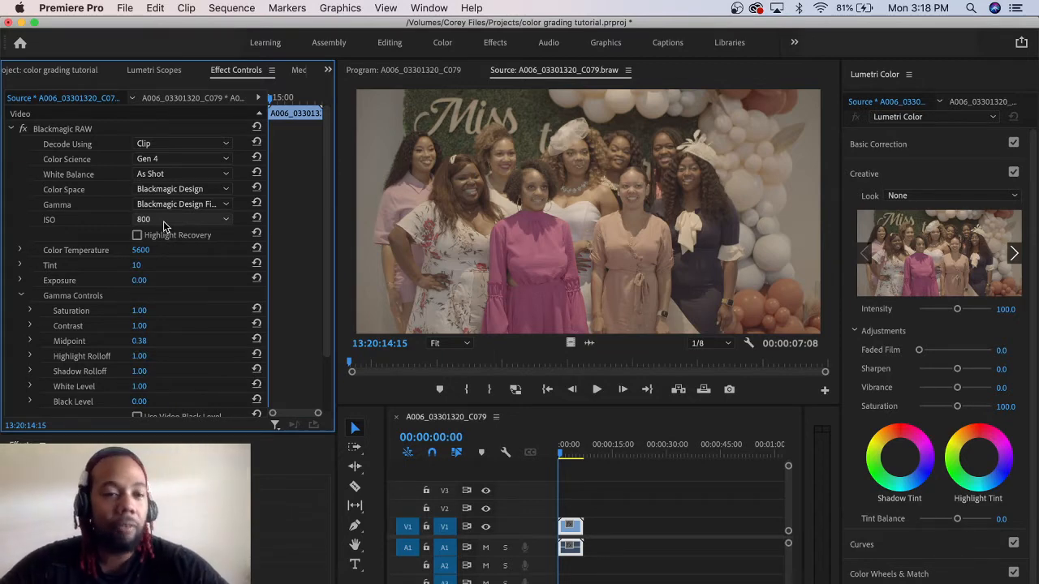
pyautogui.click(176, 208)
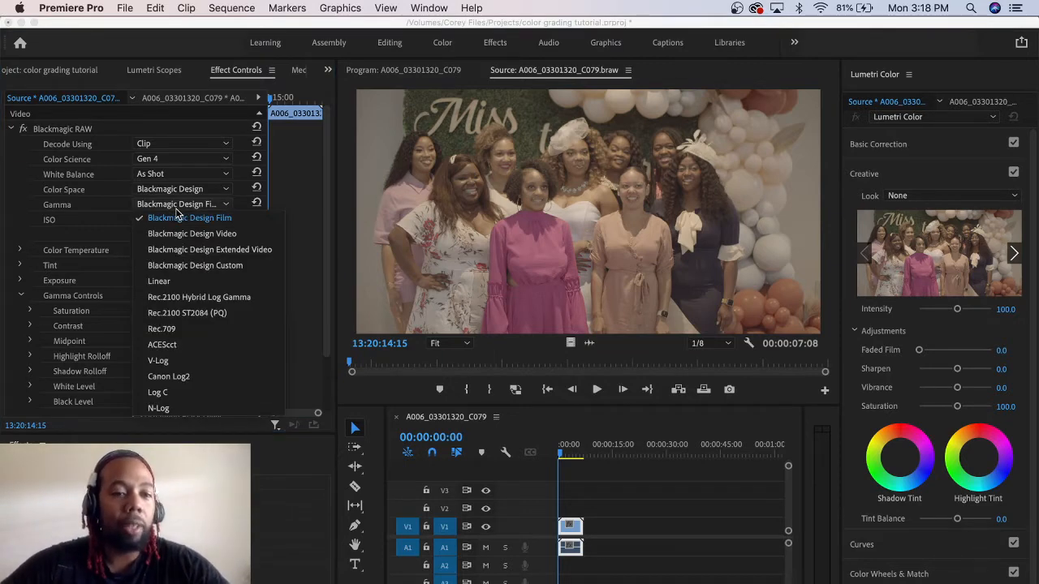
pyautogui.click(183, 208)
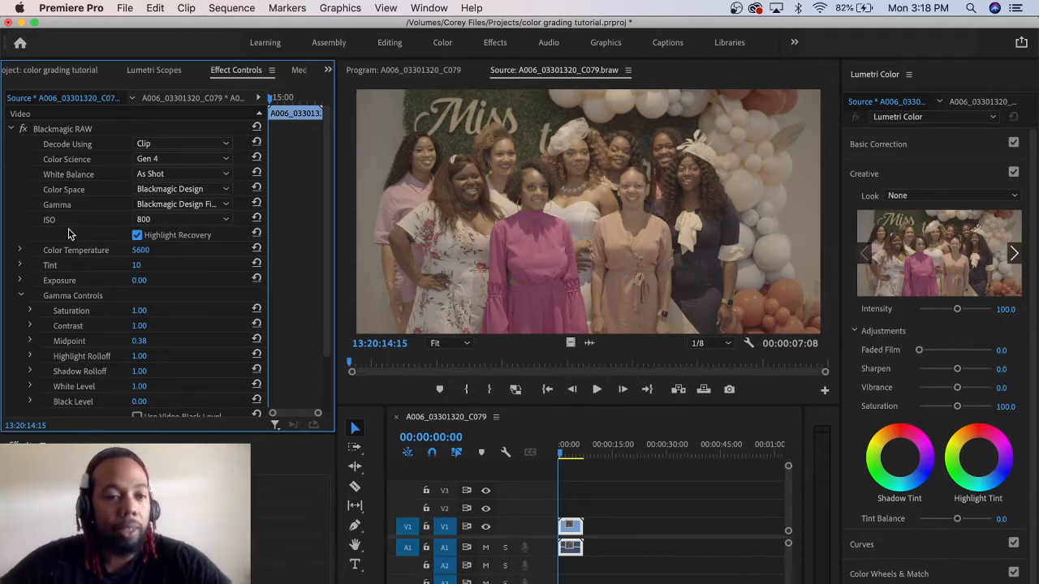
# Step: Lower the clip's Color Temperature to about 4383, reveal the Exposure slider and check the waveform in the Lumetri Scopes
pyautogui.click(21, 250)
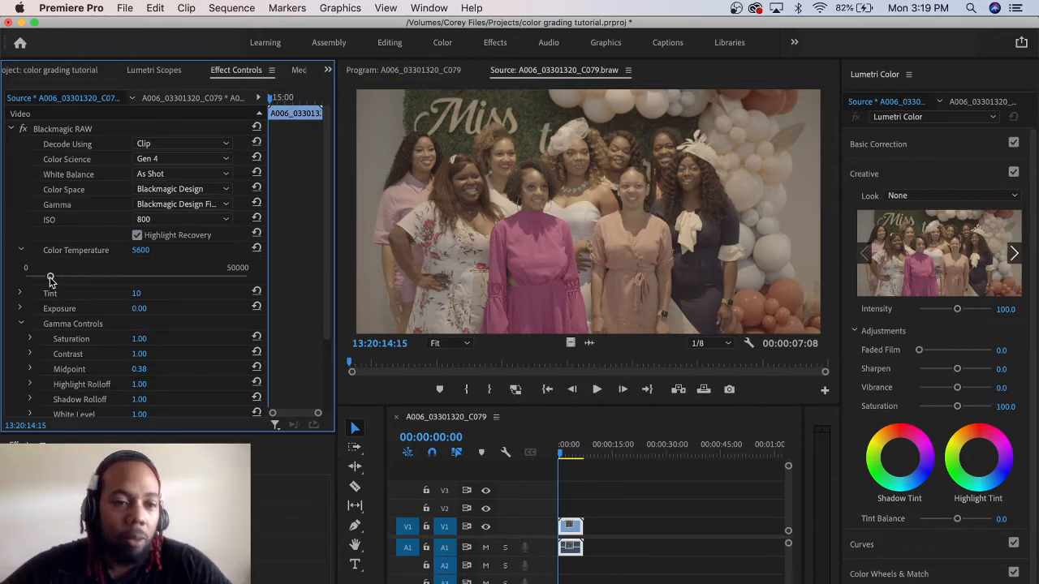
pyautogui.moveTo(50, 280); pyautogui.dragTo(44, 279)
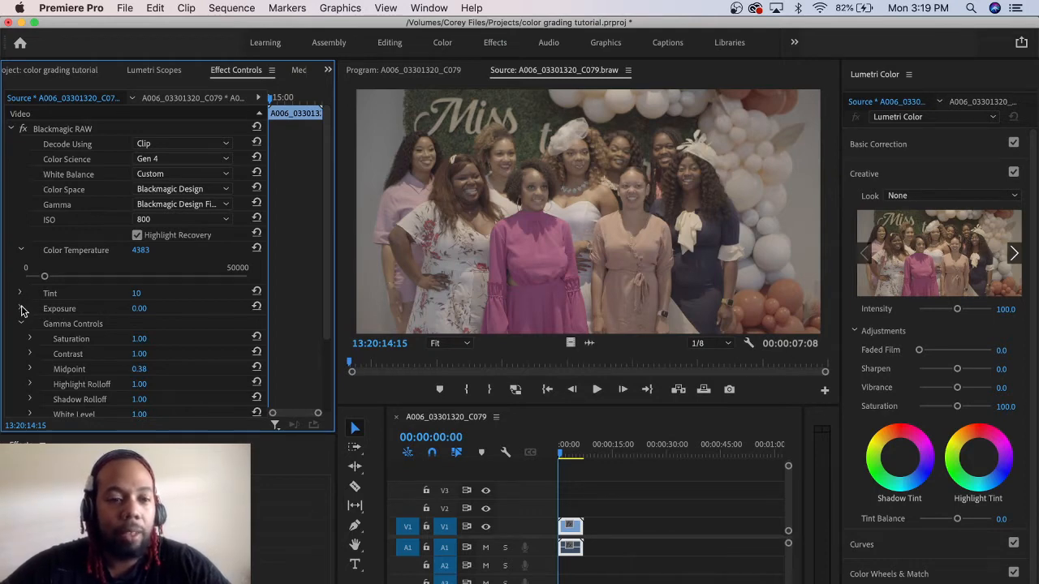
pyautogui.click(21, 310)
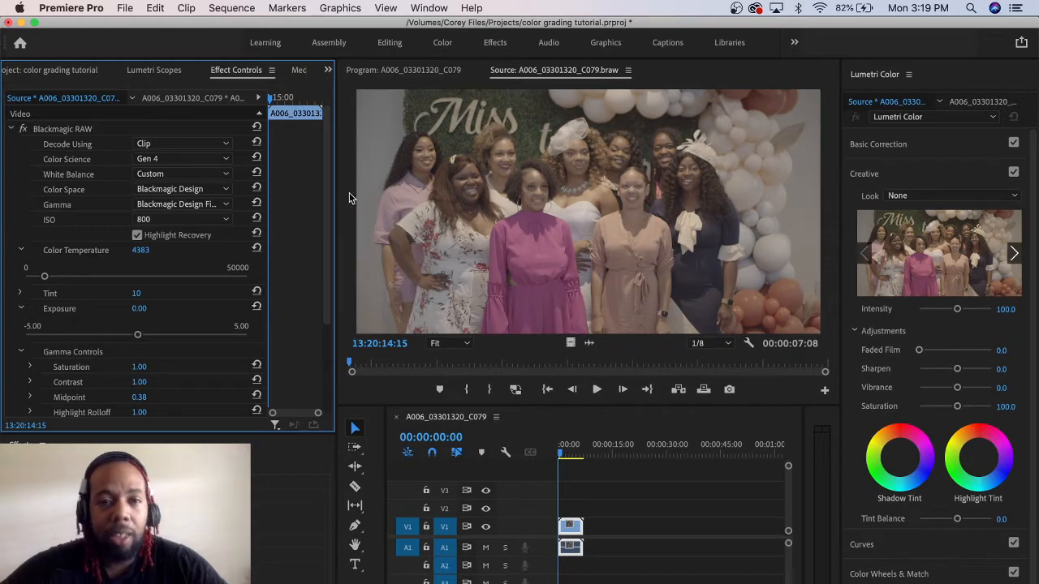
pyautogui.click(143, 71)
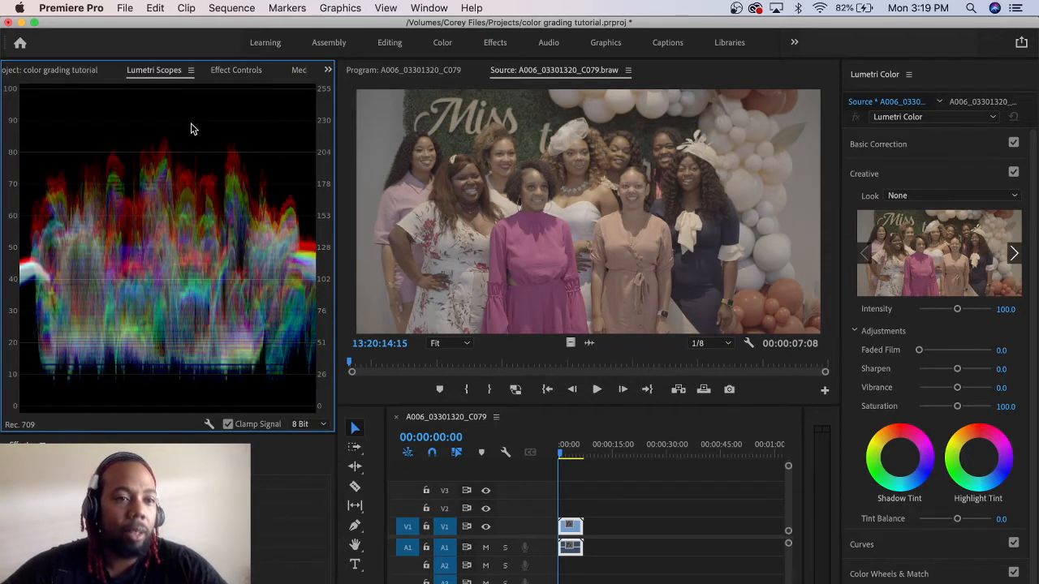
# Step: Raise Saturation in the clip's Gamma Controls to about 1.92
pyautogui.click(235, 70)
pyautogui.scroll(-5, 170, 303)
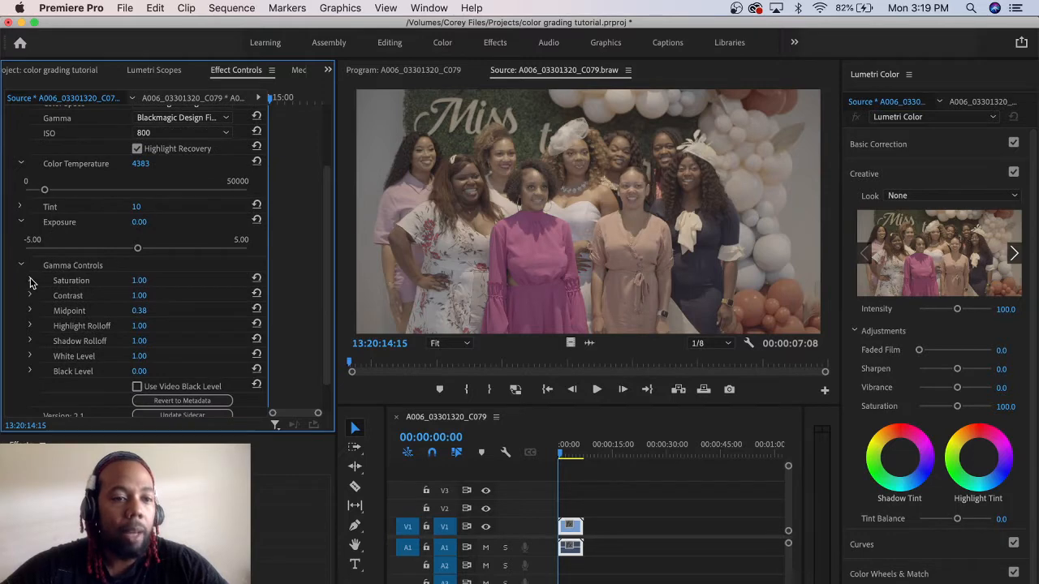
pyautogui.click(31, 281)
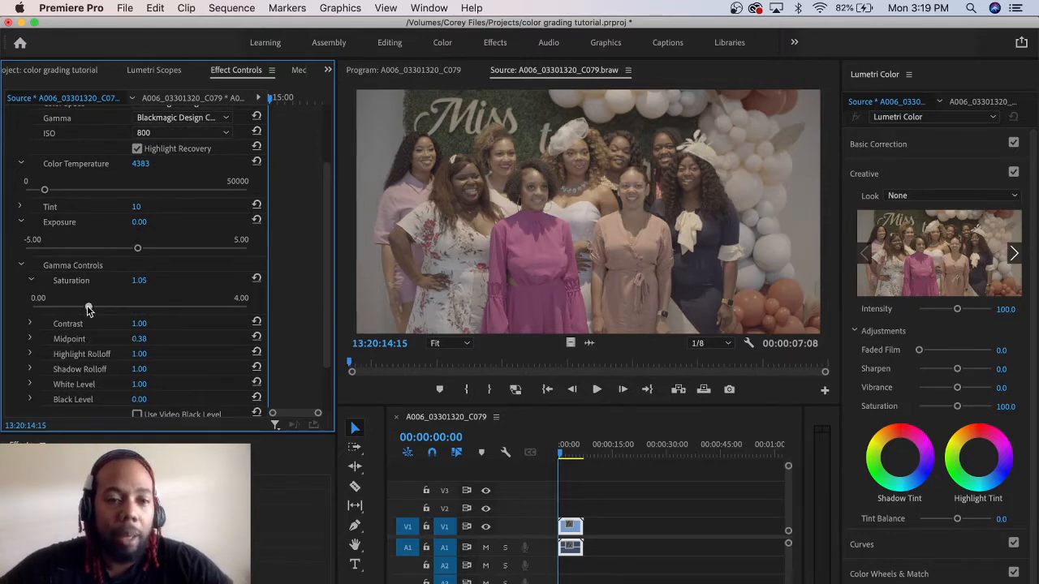
pyautogui.moveTo(87, 308); pyautogui.dragTo(135, 310)
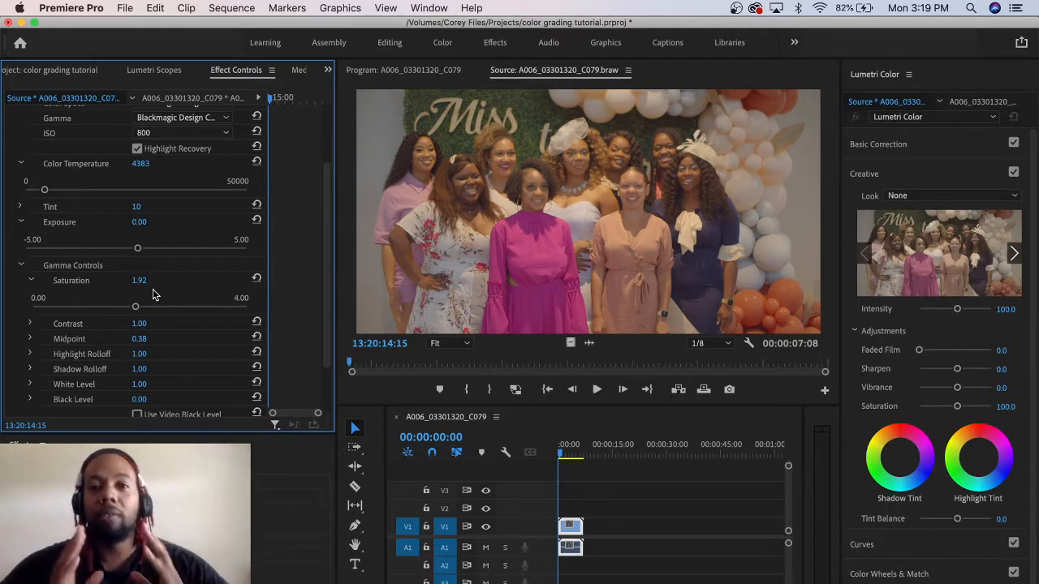
# Step: Raise the clip's gamma Contrast to about 1.17 and reduce Saturation to about 1.73
pyautogui.click(30, 324)
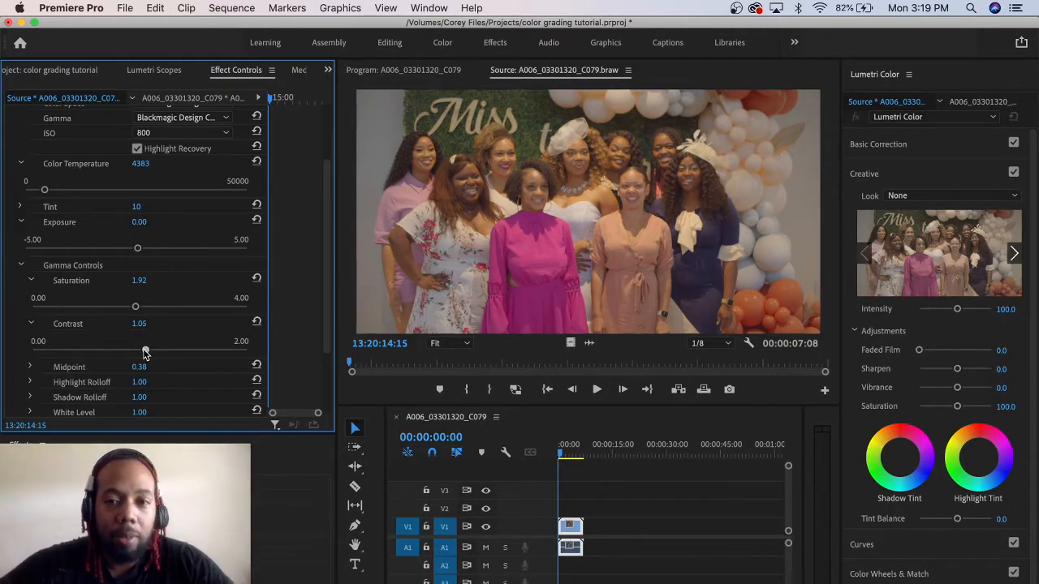
pyautogui.moveTo(143, 351); pyautogui.dragTo(157, 354)
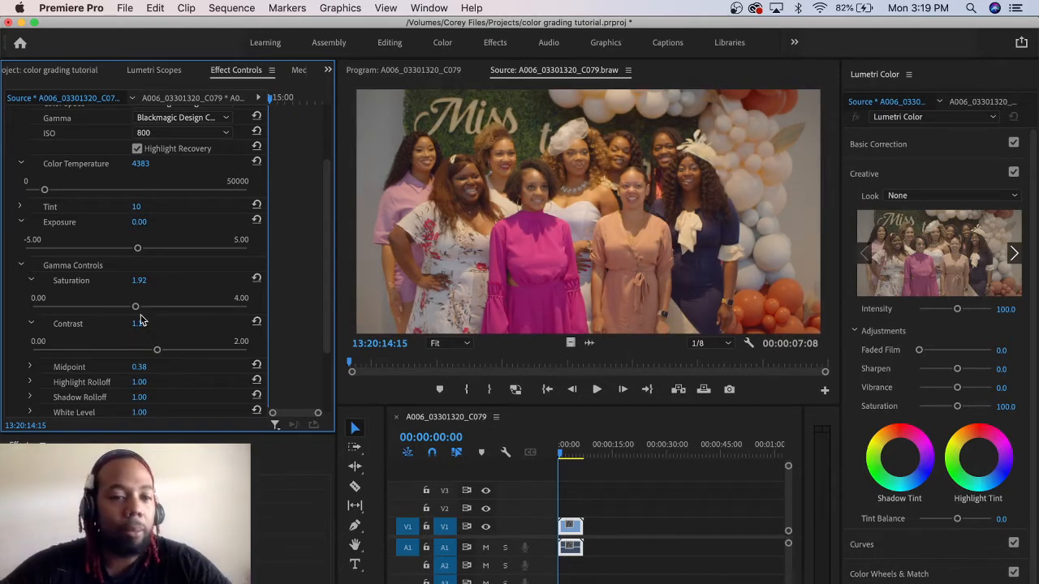
pyautogui.moveTo(135, 309); pyautogui.dragTo(130, 309)
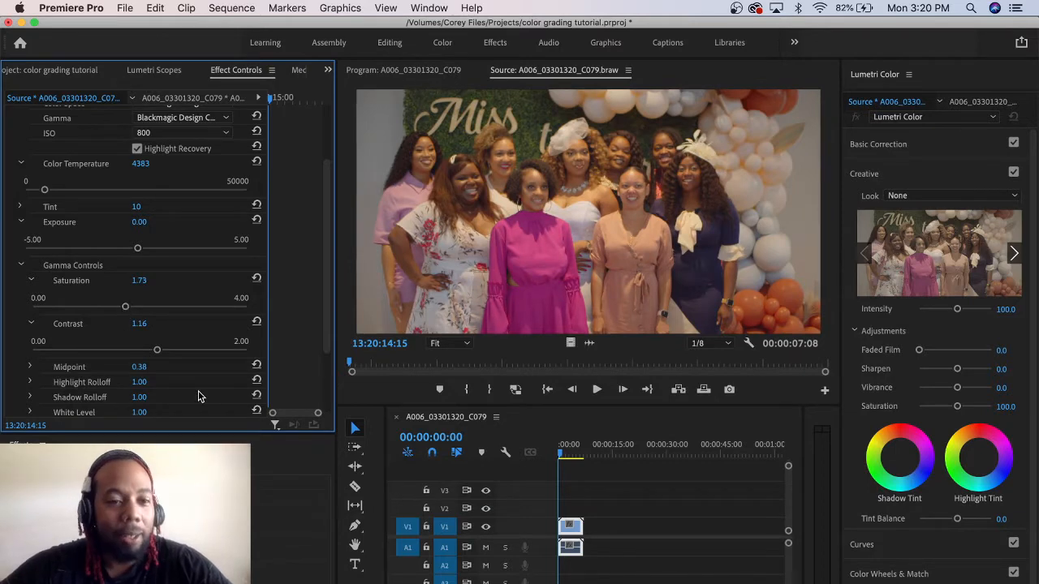
pyautogui.click(158, 351)
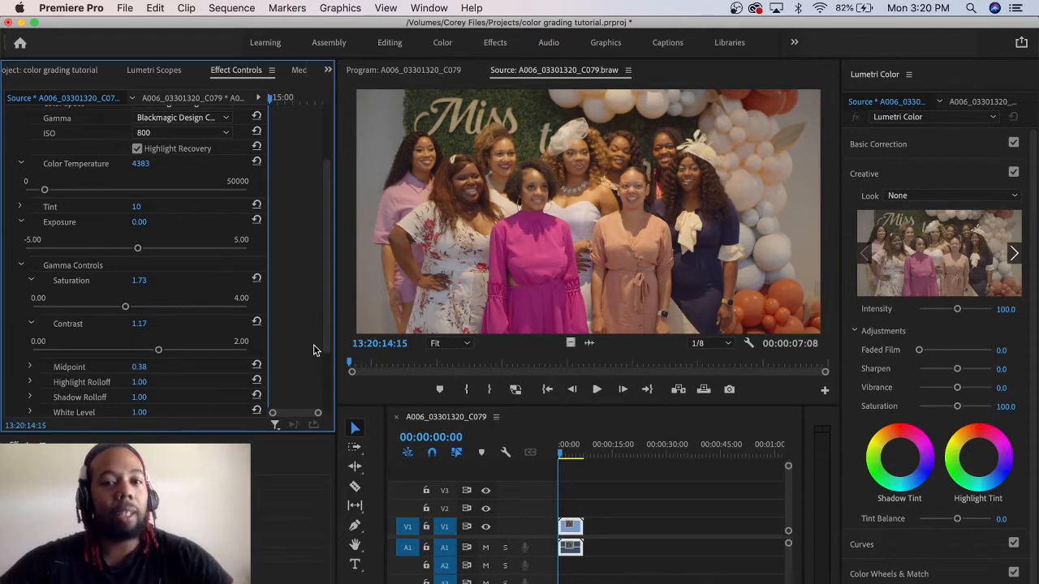
# Step: Set Midpoint in the clip's Gamma Controls to about 0.40
pyautogui.scroll(-3, 303, 324)
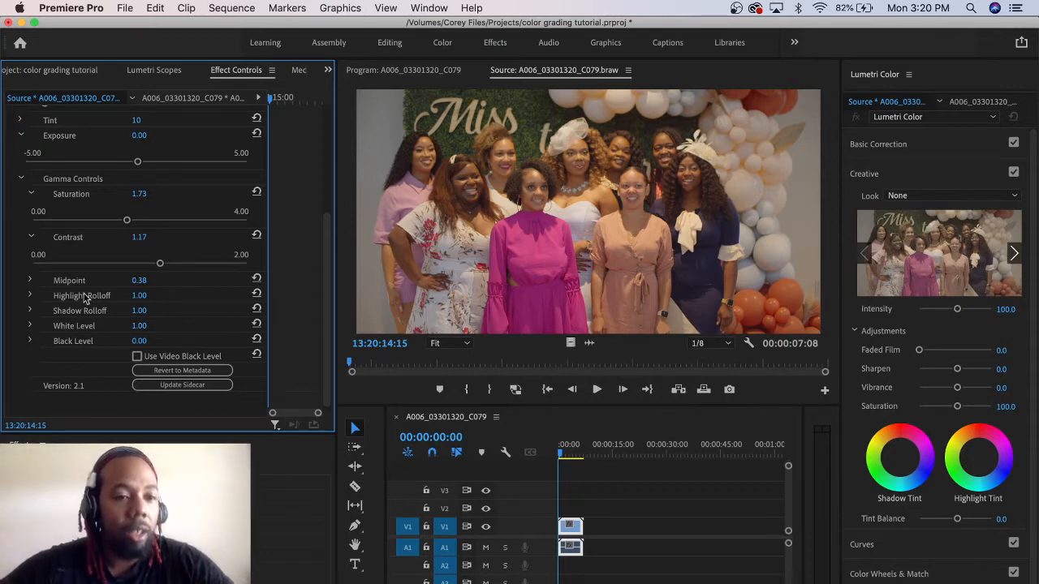
pyautogui.click(30, 280)
pyautogui.moveTo(116, 307); pyautogui.dragTo(124, 309)
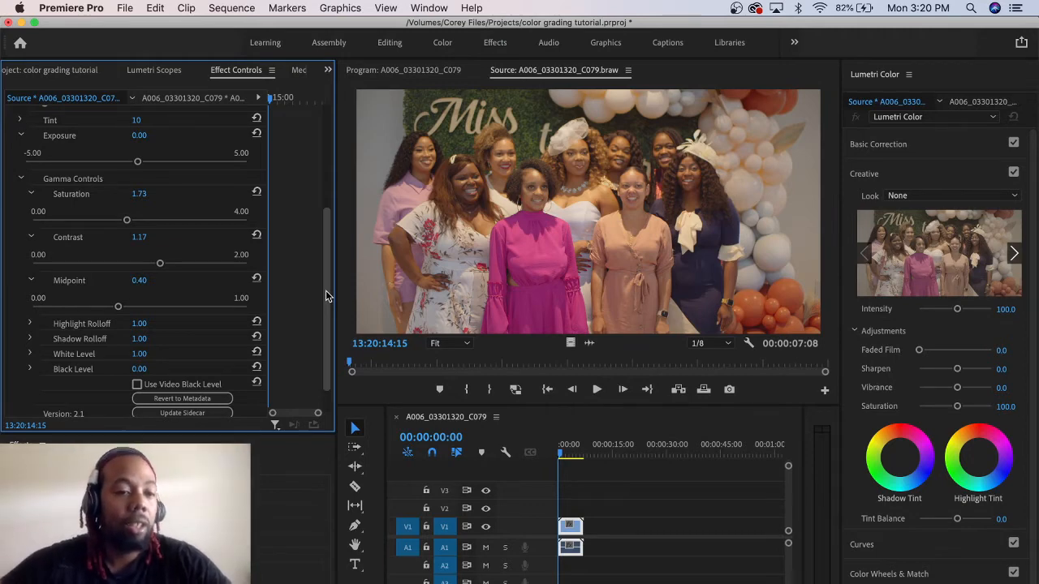
# Step: Lower the clip's White Level to about 0.97 and nudge the Black Level very slightly down
pyautogui.click(32, 369)
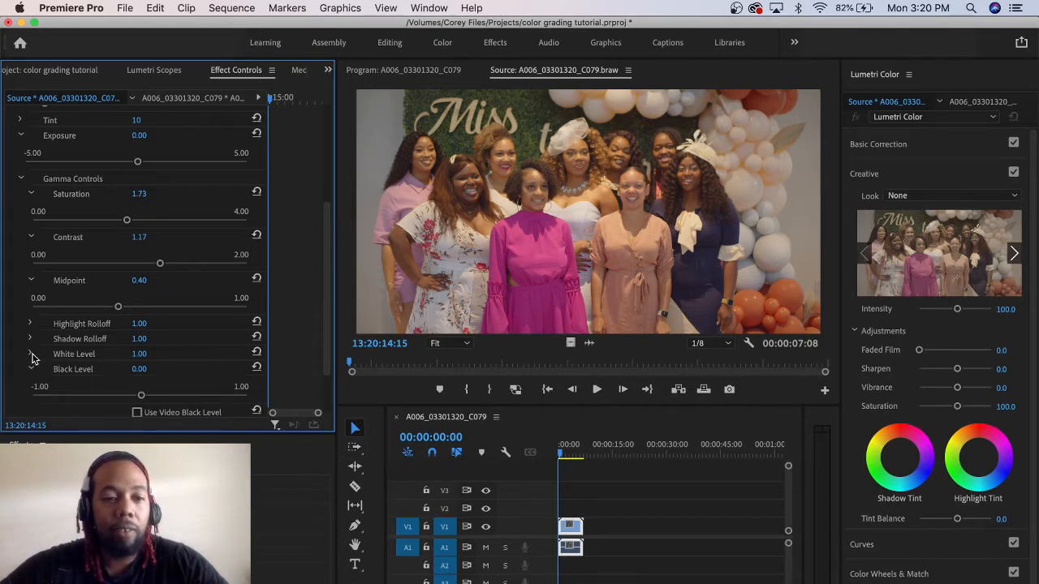
pyautogui.click(32, 354)
pyautogui.scroll(-4, 323, 312)
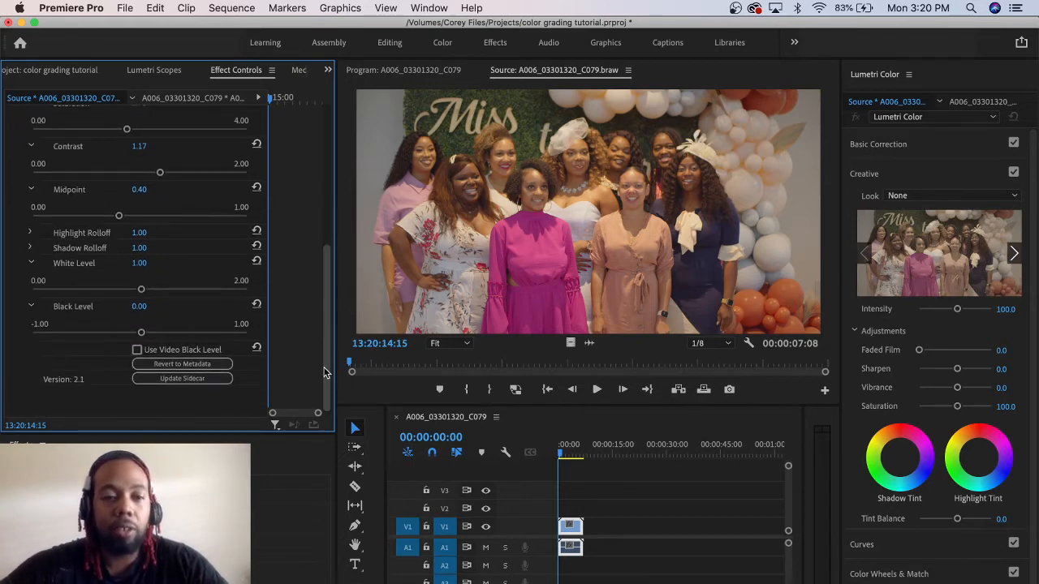
pyautogui.moveTo(142, 293)
pyautogui.mouseDown()
pyautogui.moveTo(150, 293)
pyautogui.moveTo(137, 295)
pyautogui.mouseUp()
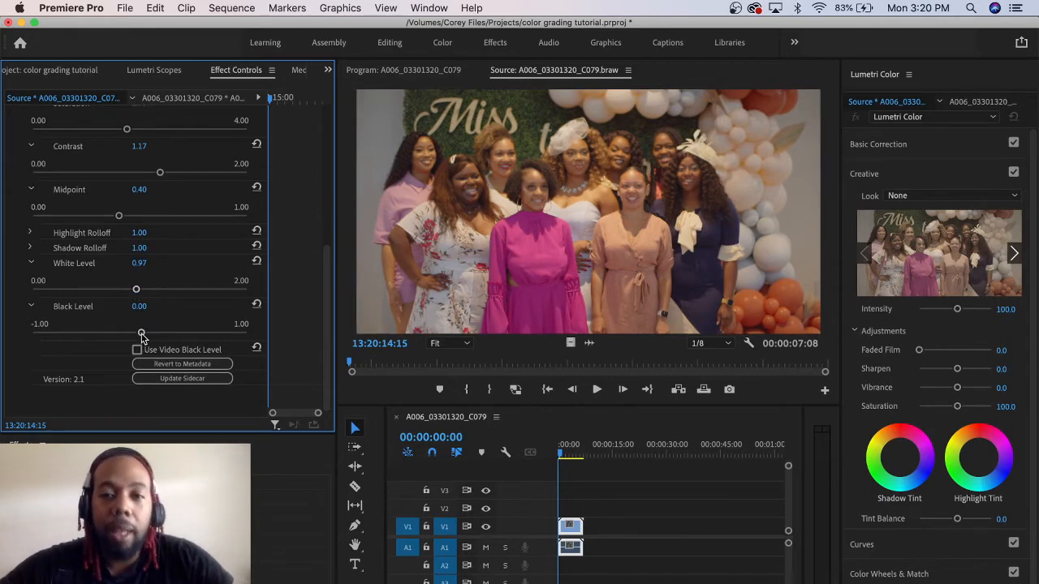
pyautogui.moveTo(141, 334); pyautogui.dragTo(140, 338)
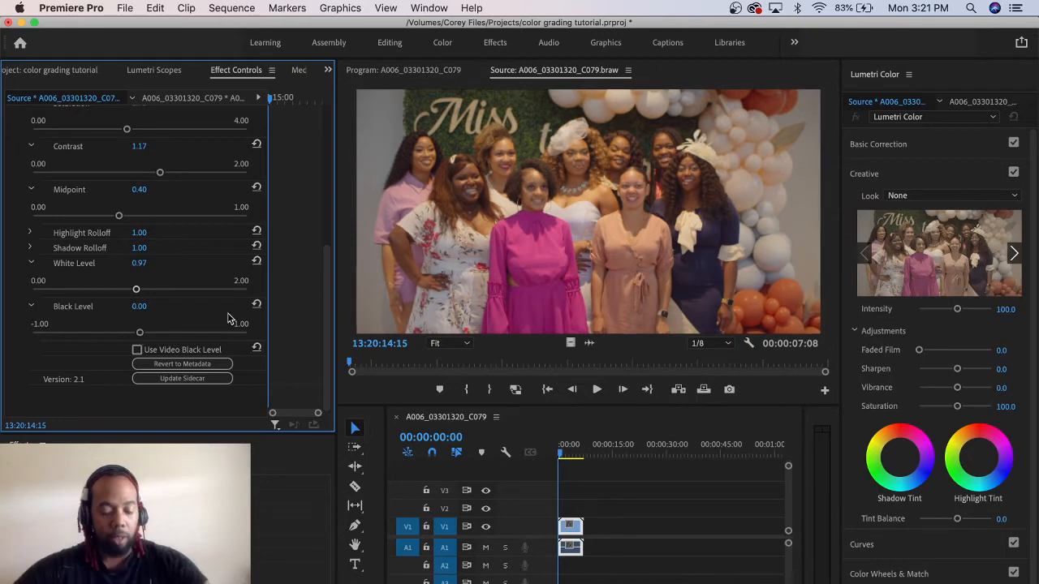
# Step: Browse the Creative looks and try CineSpace2383sRGB6bit on the source clip
pyautogui.scroll(8, 327, 293)
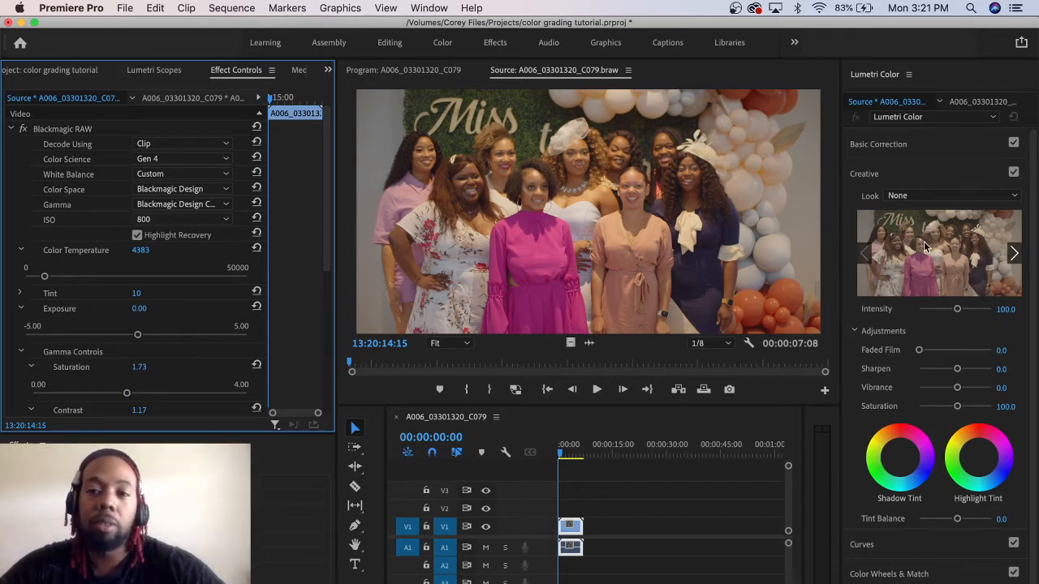
pyautogui.click(1013, 257)
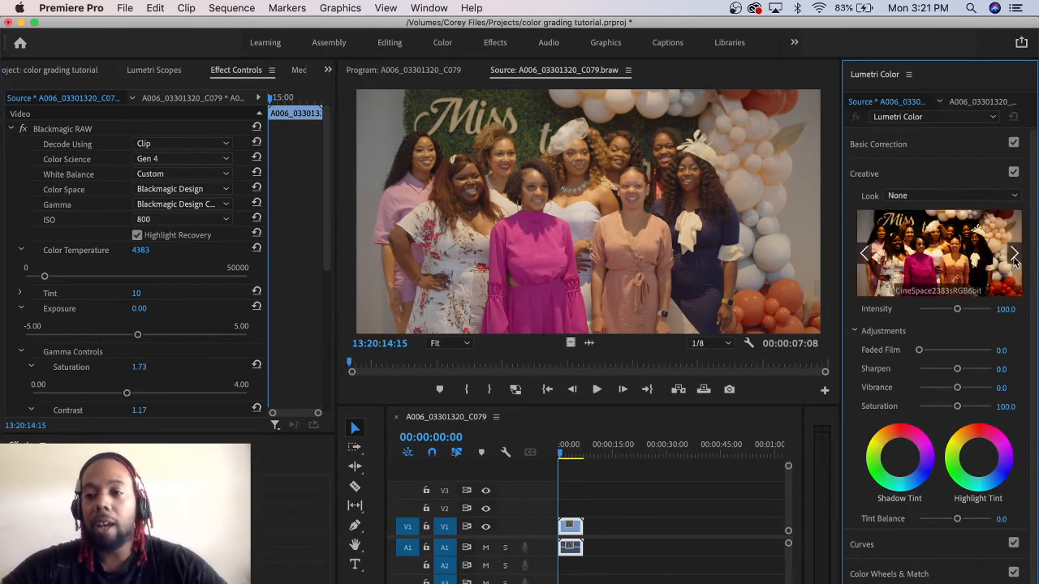
pyautogui.click(865, 254)
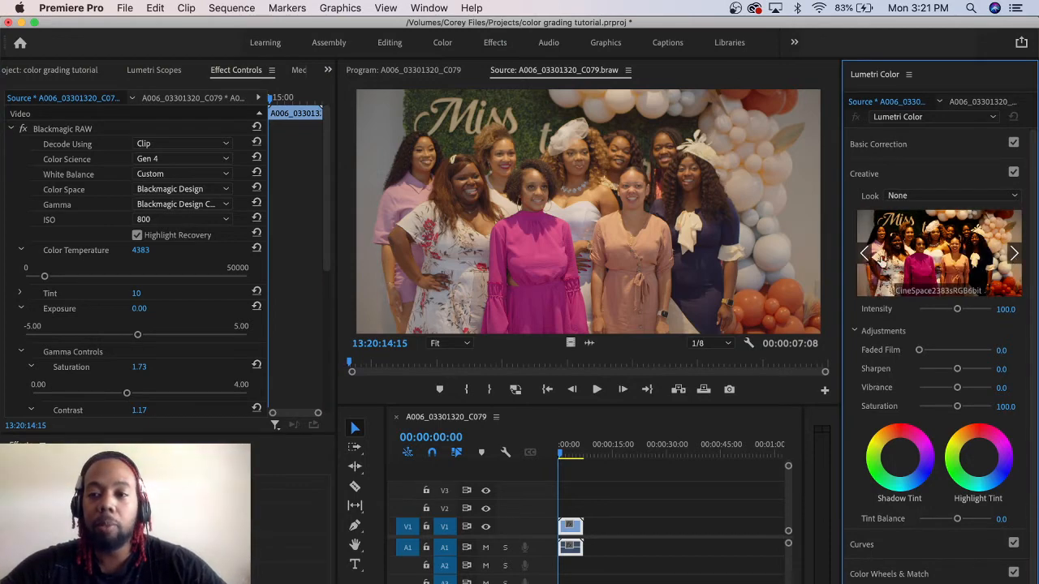
pyautogui.click(935, 247)
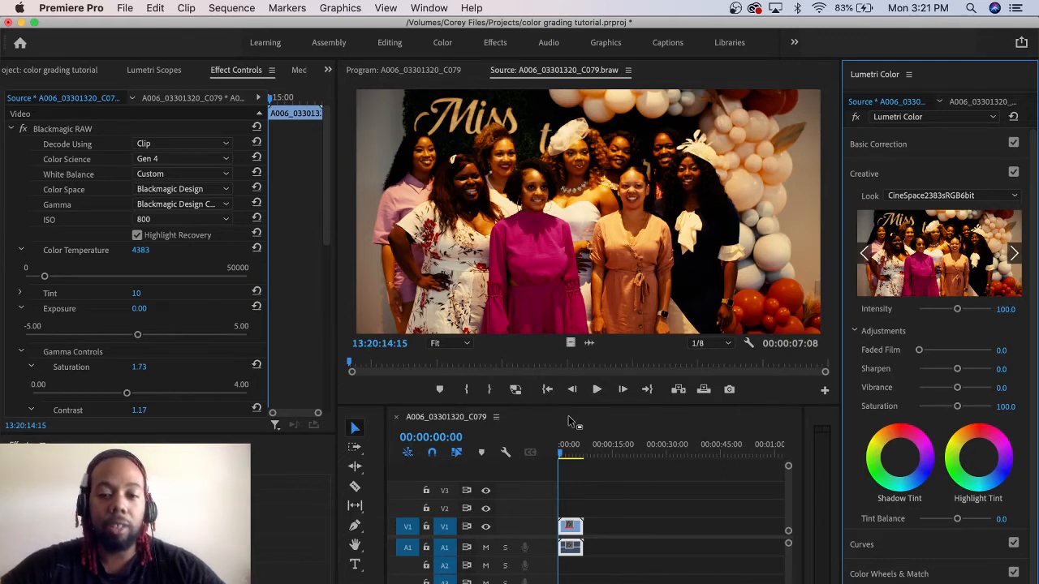
# Step: Move to about three seconds in the sequence, show the Lumetri Scopes, and raise the sequence clip's Basic Correction Highlights to about 60.4
pyautogui.moveTo(568, 456); pyautogui.dragTo(573, 457)
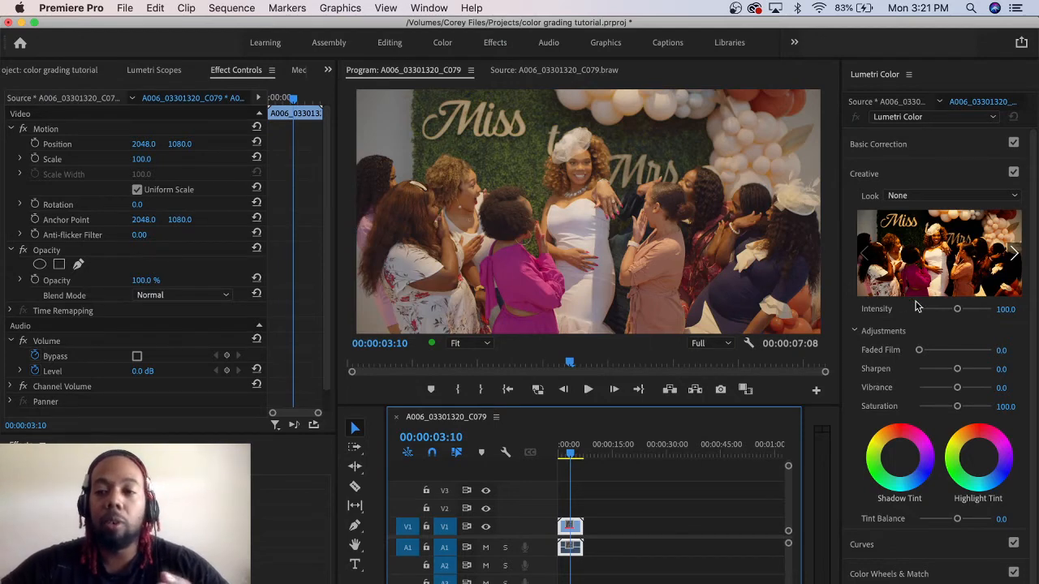
pyautogui.click(931, 153)
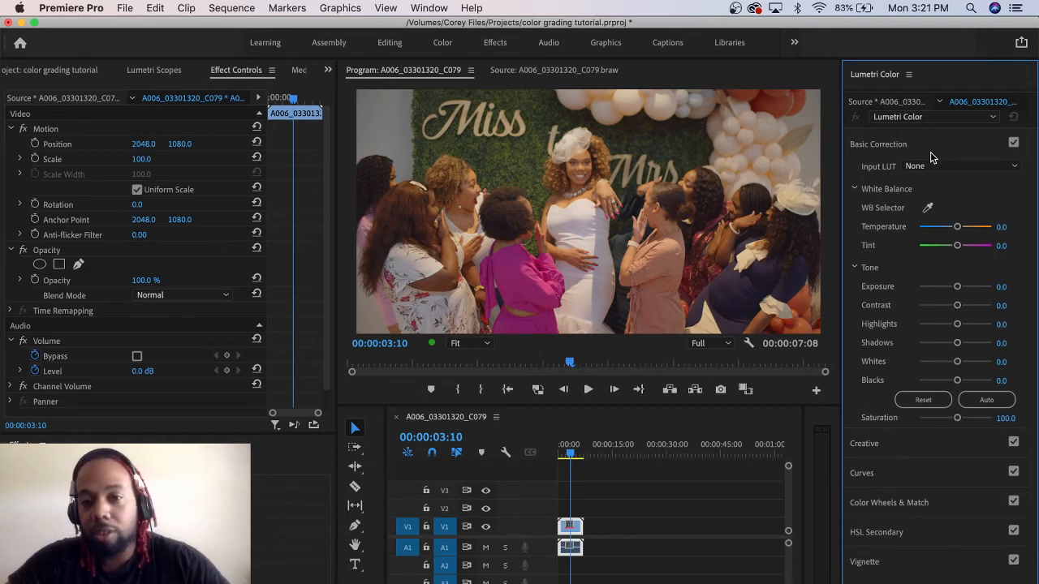
pyautogui.click(583, 431)
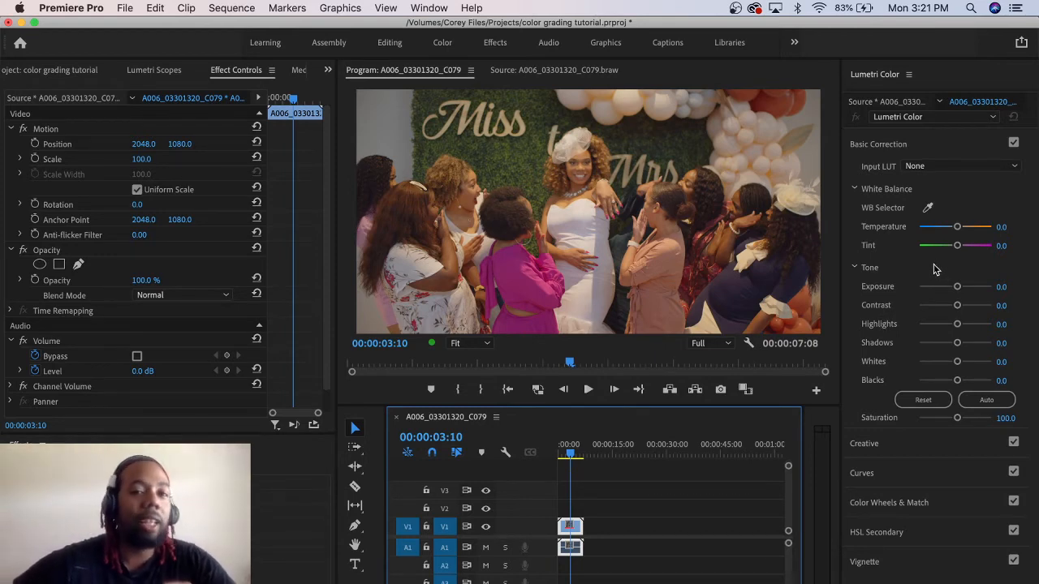
pyautogui.click(155, 70)
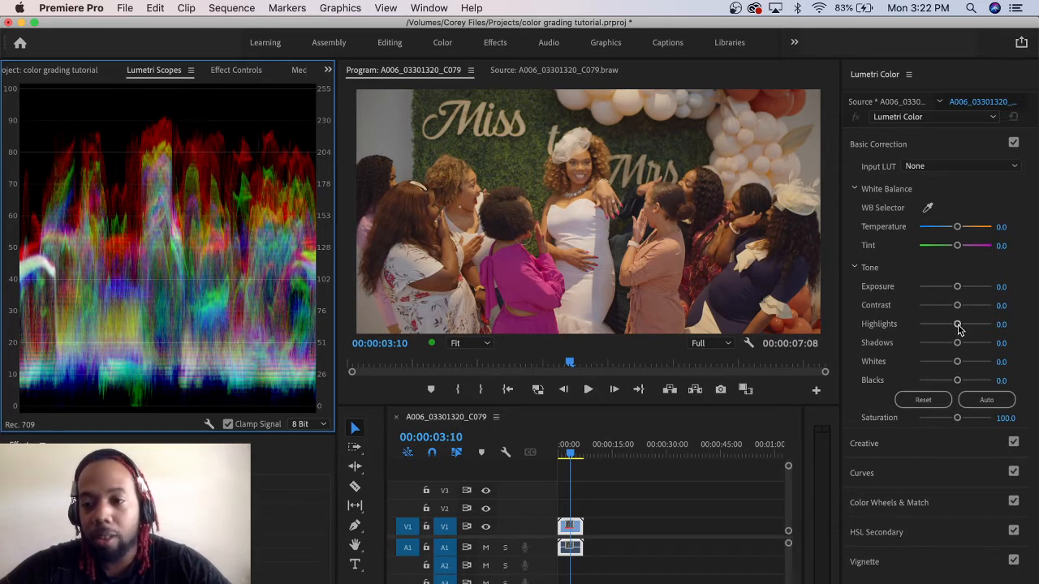
pyautogui.moveTo(958, 327); pyautogui.dragTo(978, 329)
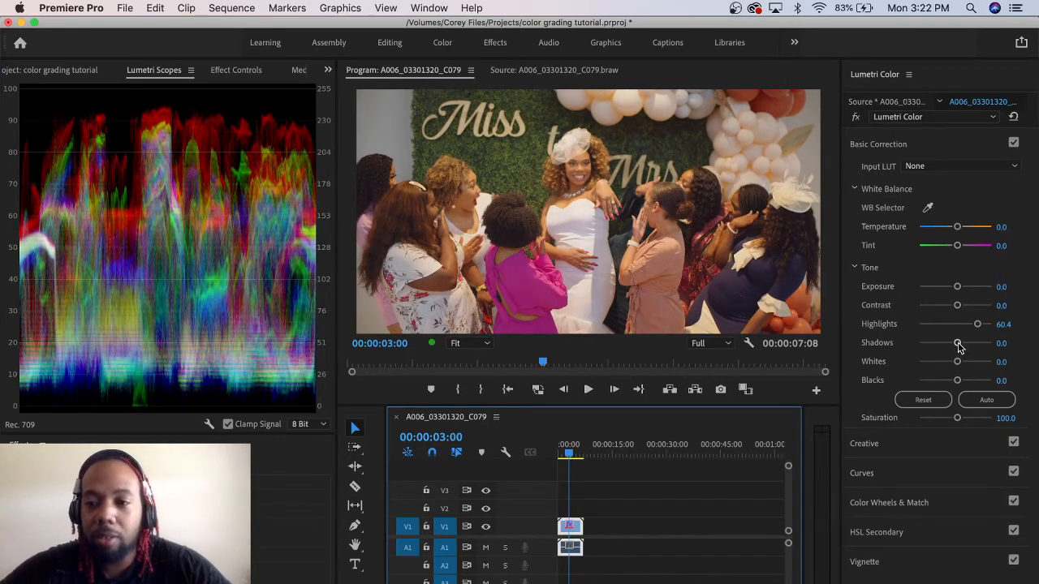
# Step: Lower Shadows in Basic Correction to about -16.8 and set Whites to about 3.0
pyautogui.moveTo(957, 344); pyautogui.dragTo(952, 347)
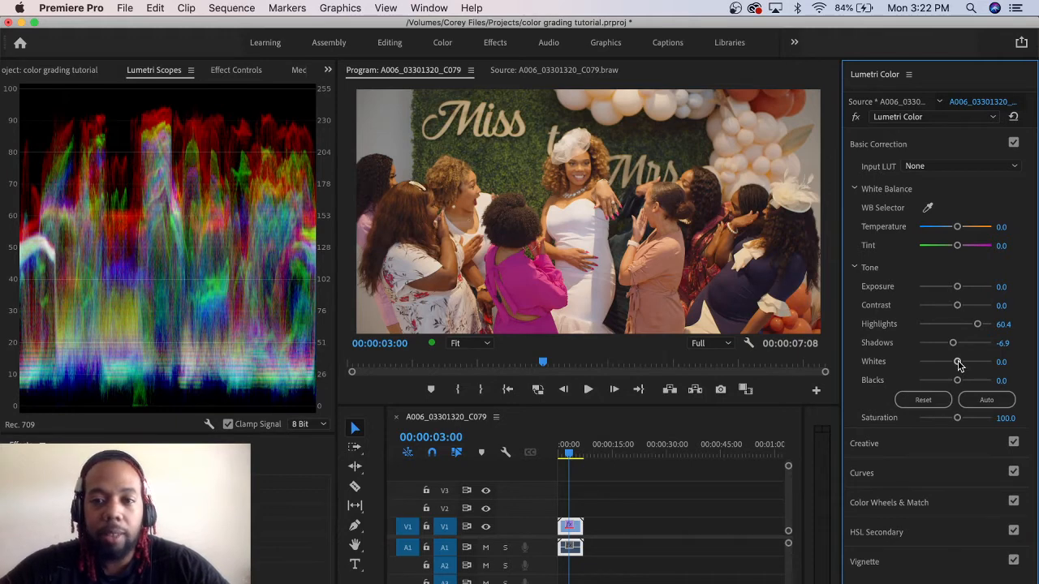
pyautogui.moveTo(957, 362); pyautogui.dragTo(956, 366)
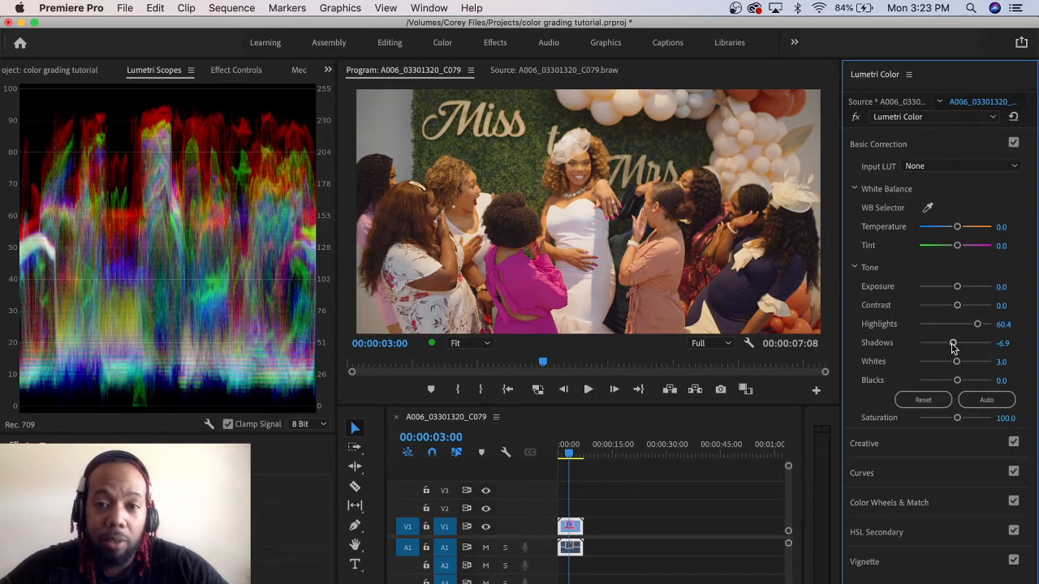
pyautogui.moveTo(954, 347); pyautogui.dragTo(950, 347)
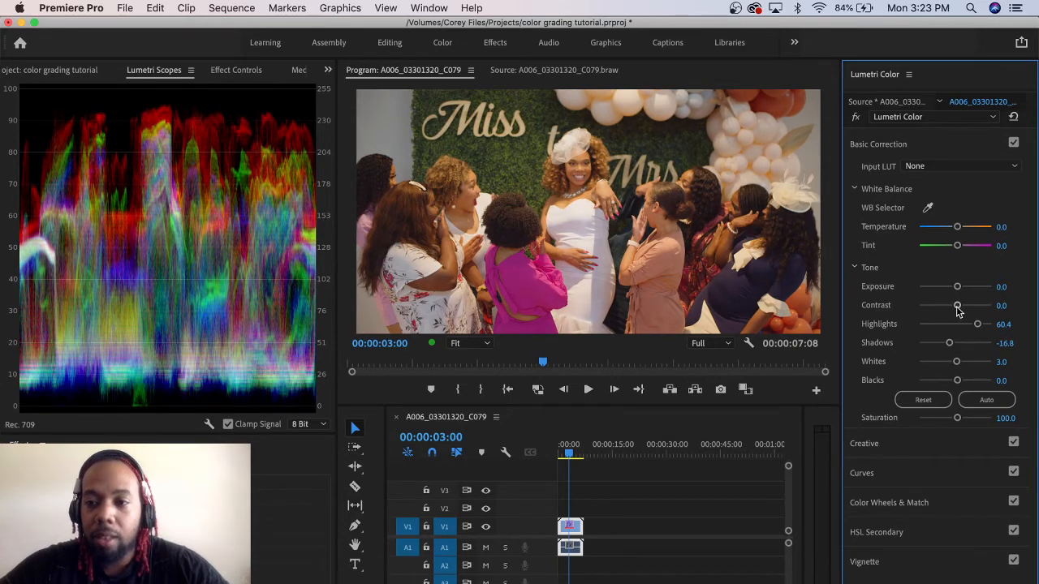
# Step: Raise the Basic Correction Contrast to about 34.7 and compare the image with the correction off and on
pyautogui.moveTo(958, 307); pyautogui.dragTo(967, 307)
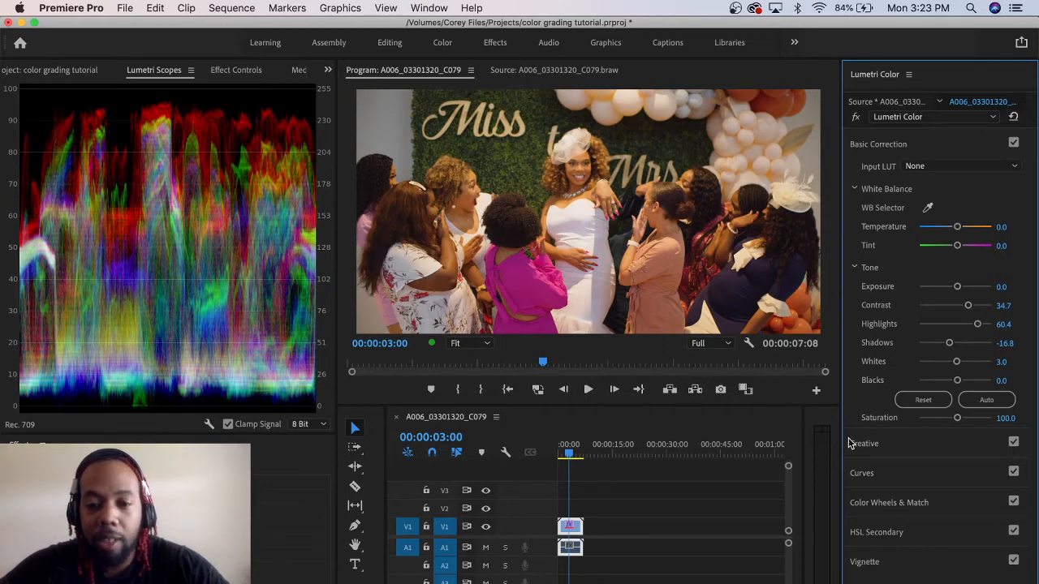
pyautogui.click(1013, 144)
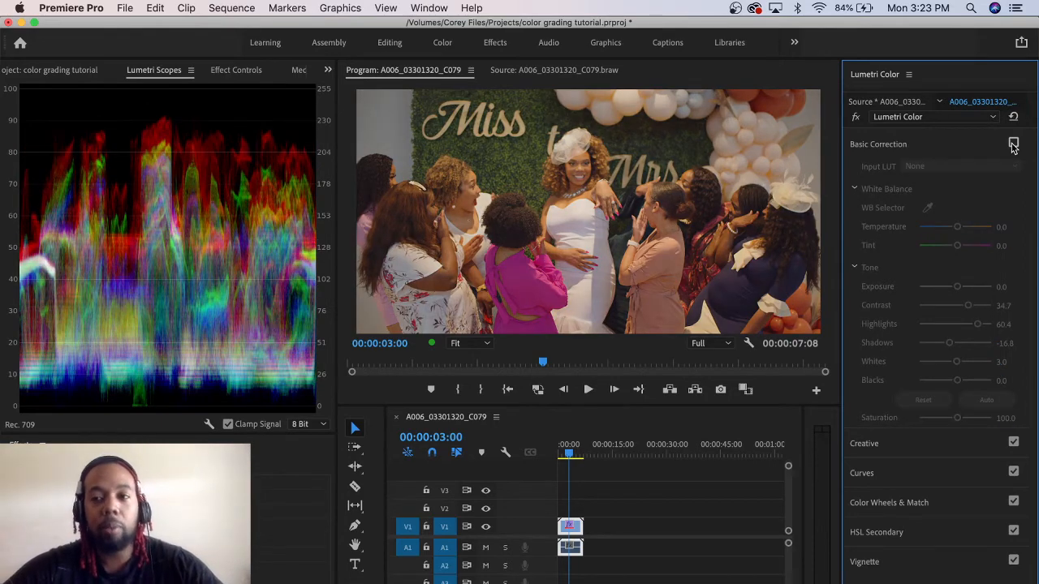
pyautogui.click(1013, 144)
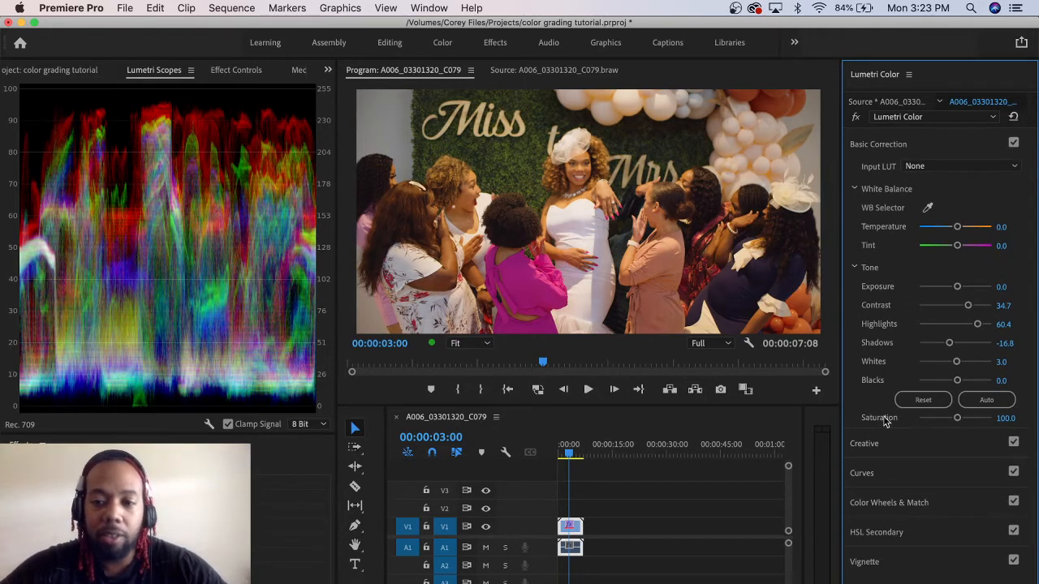
# Step: With Basic Correction disabled, shape the white RGB curve into a gentle S with lower shadows and lifted highlights, and re-enable Basic Correction
pyautogui.click(876, 475)
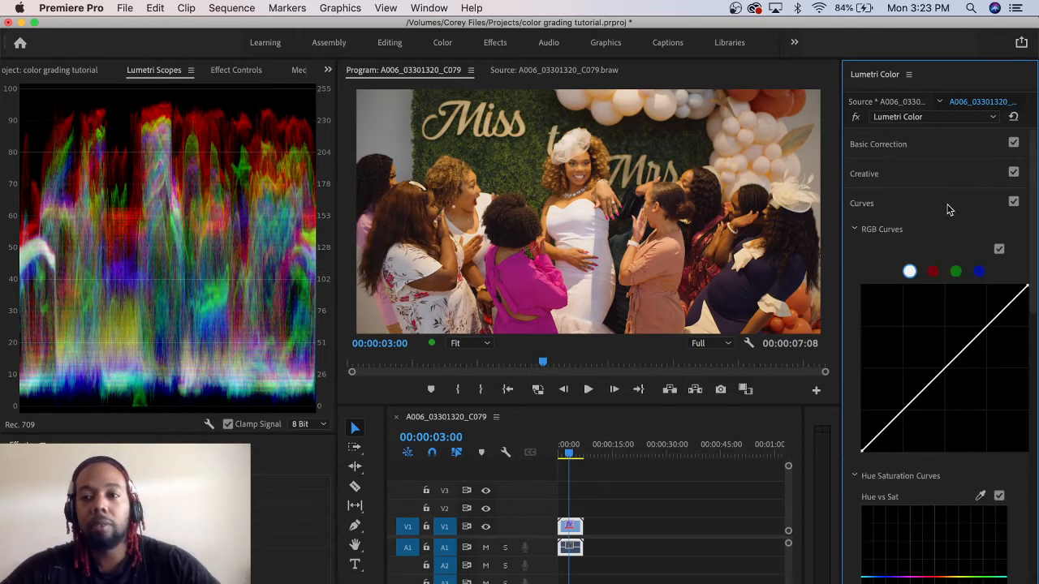
pyautogui.click(1014, 144)
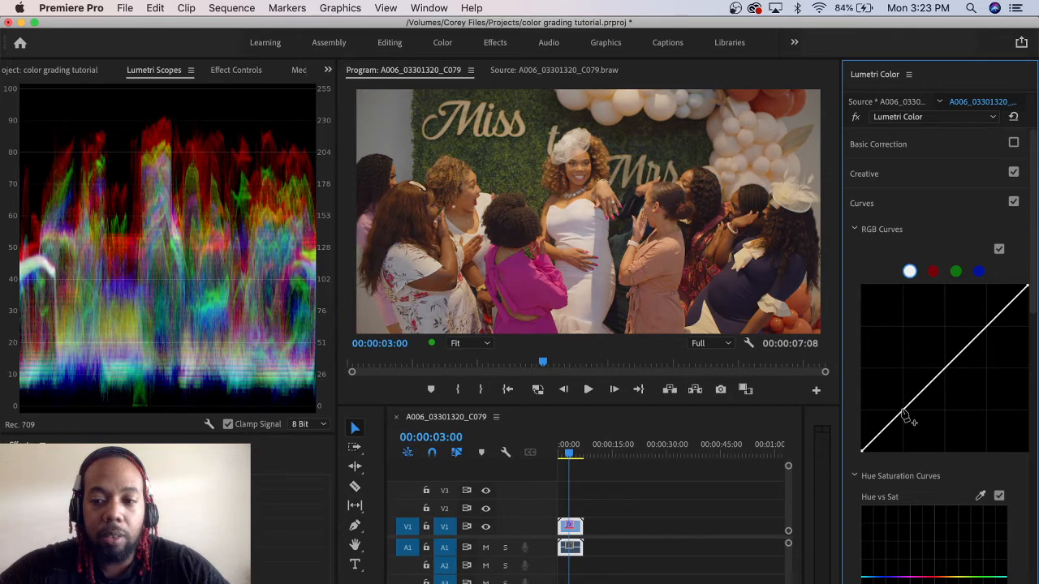
pyautogui.moveTo(903, 411); pyautogui.dragTo(907, 417)
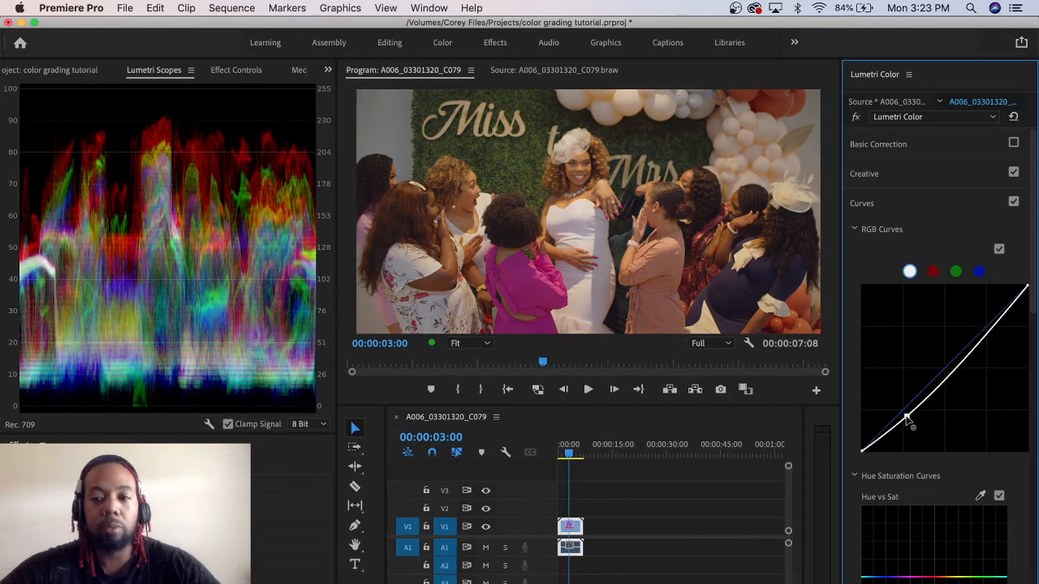
pyautogui.moveTo(984, 326); pyautogui.dragTo(983, 316)
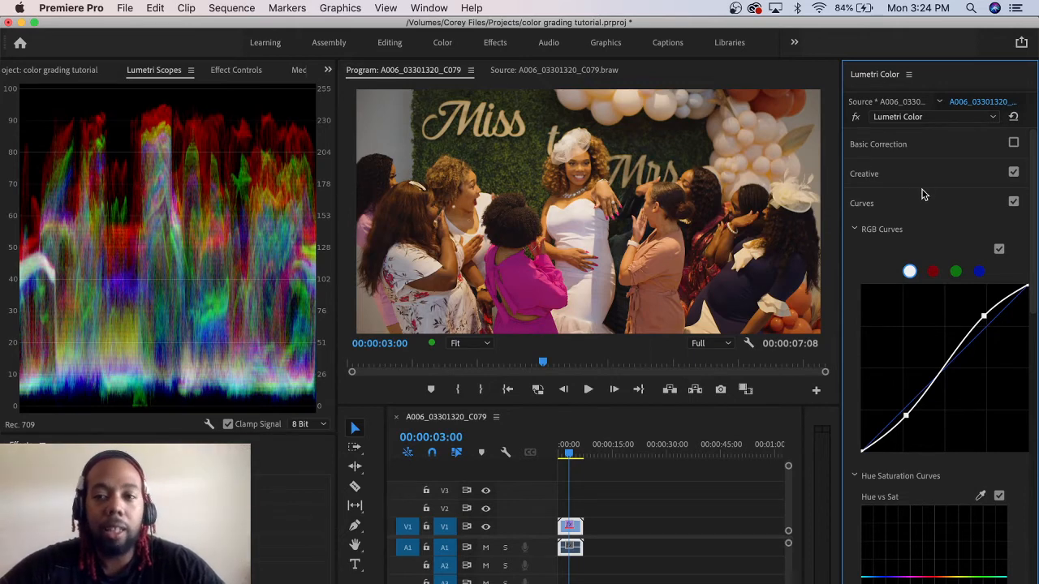
pyautogui.click(1014, 143)
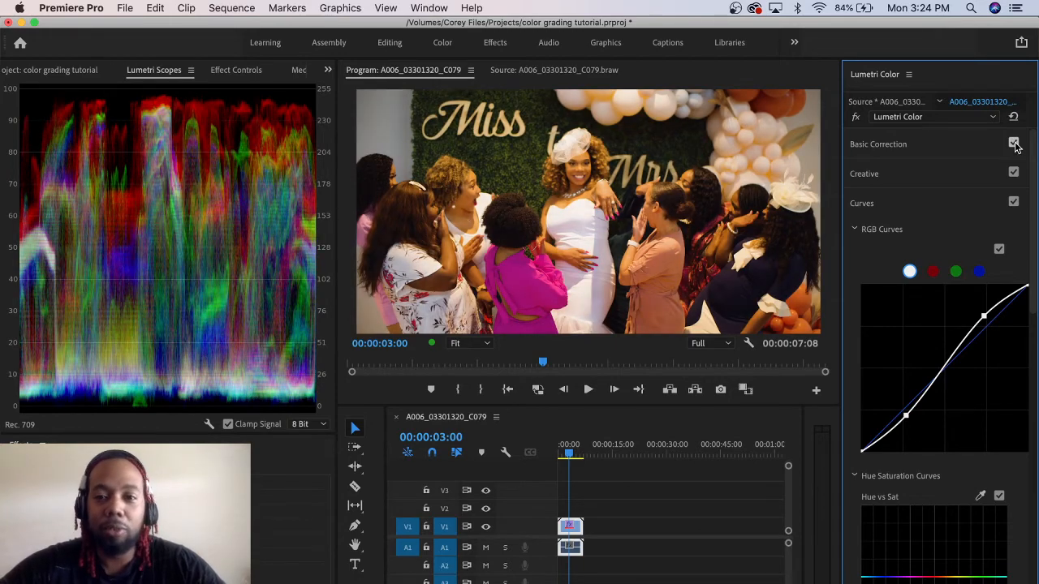
# Step: Raise Vibrance in the clip's Creative adjustments to about 20.8
pyautogui.click(970, 149)
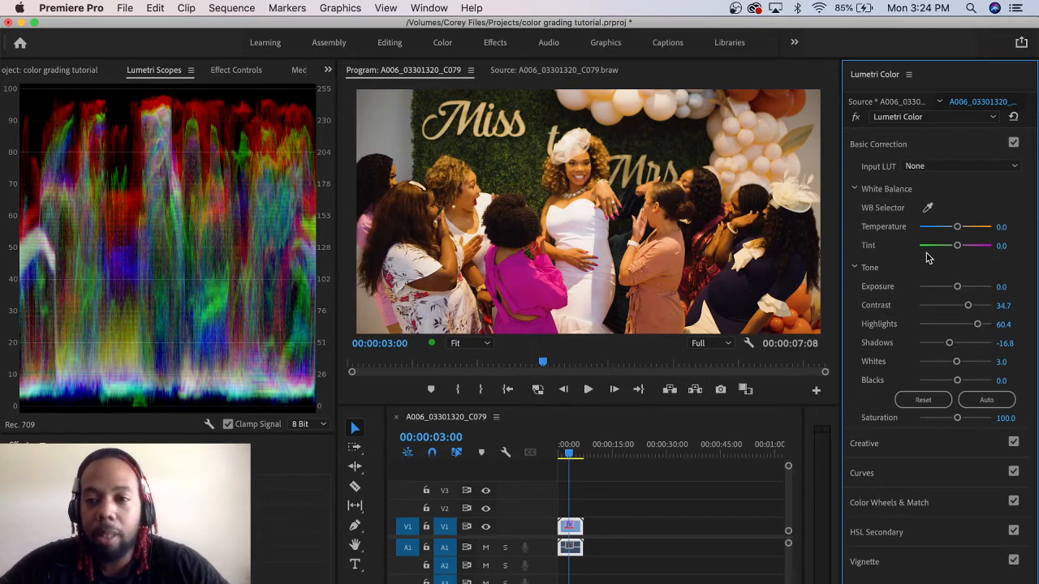
pyautogui.click(890, 448)
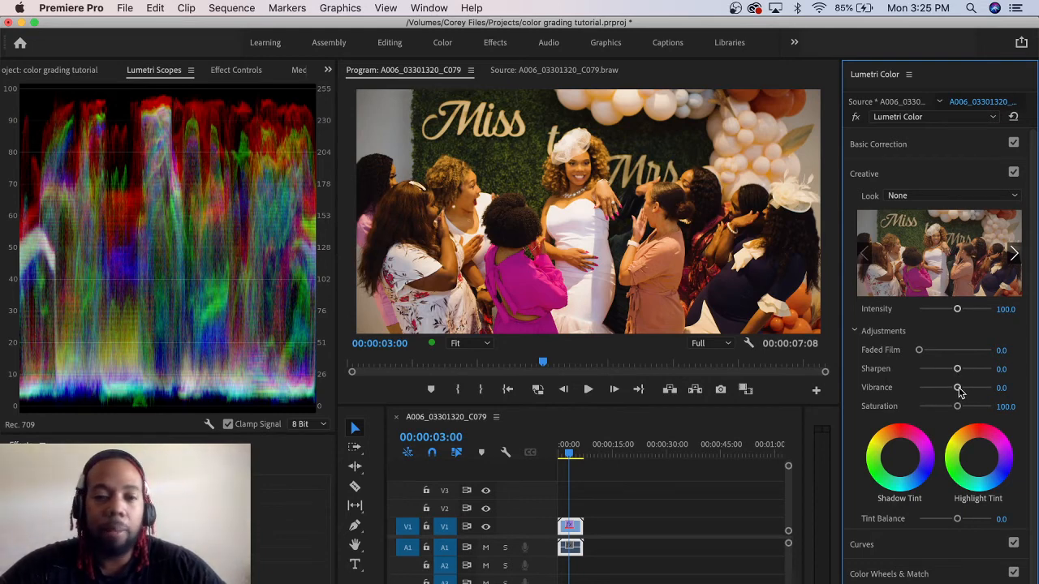
pyautogui.moveTo(958, 388); pyautogui.dragTo(962, 388)
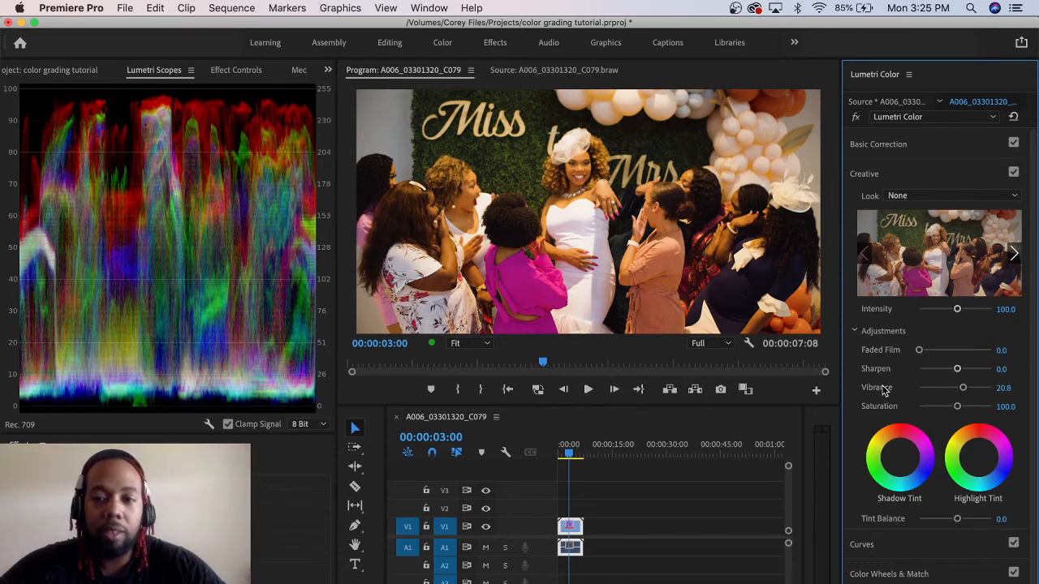
pyautogui.scroll(-2, 883, 390)
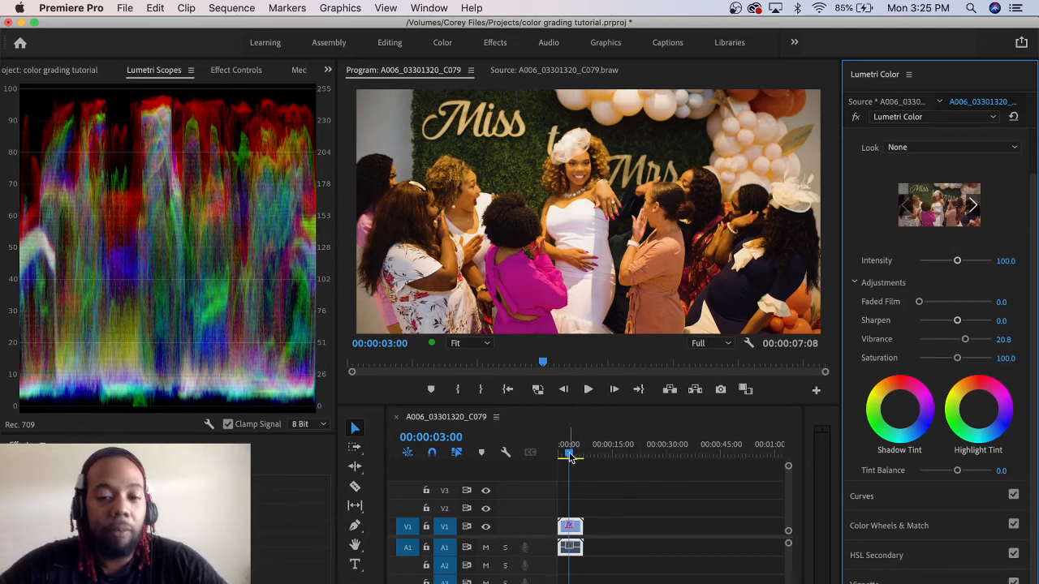
# Step: Set the program monitor's playback resolution to 1/16 and play the graded sequence from the start
pyautogui.click(725, 344)
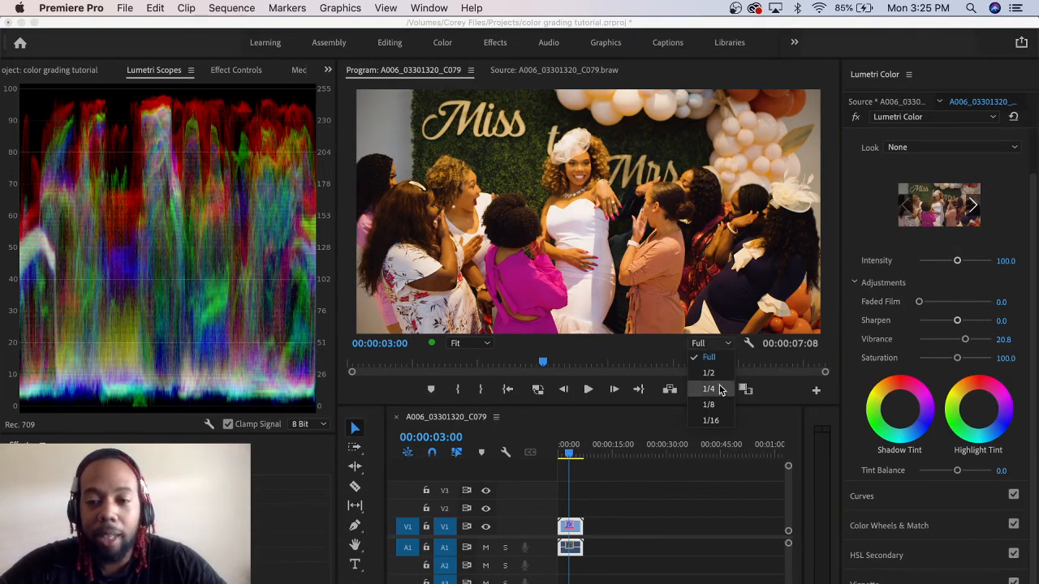
pyautogui.click(715, 422)
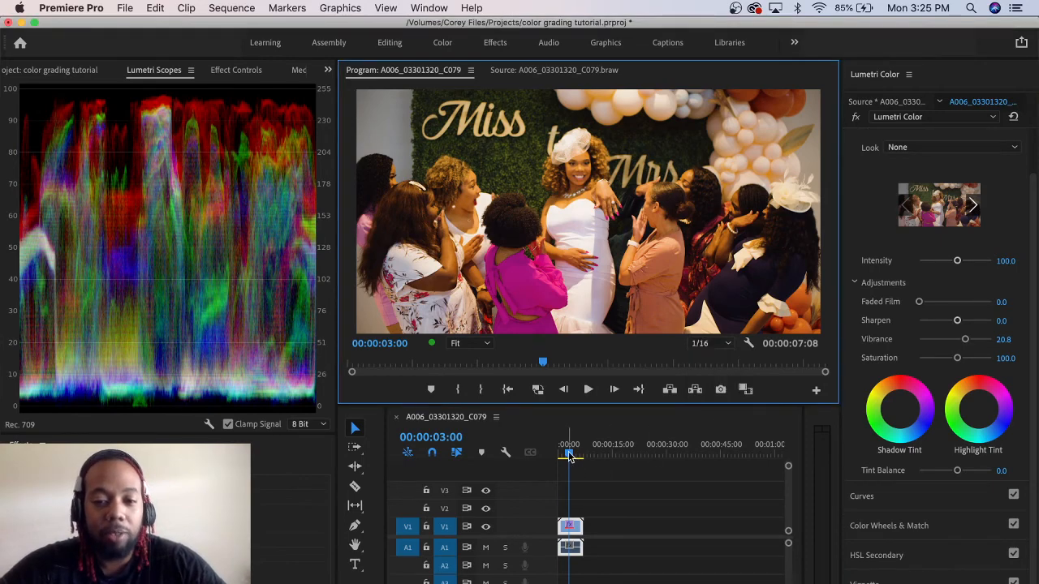
pyautogui.click(570, 457)
pyautogui.moveTo(570, 456); pyautogui.dragTo(538, 456)
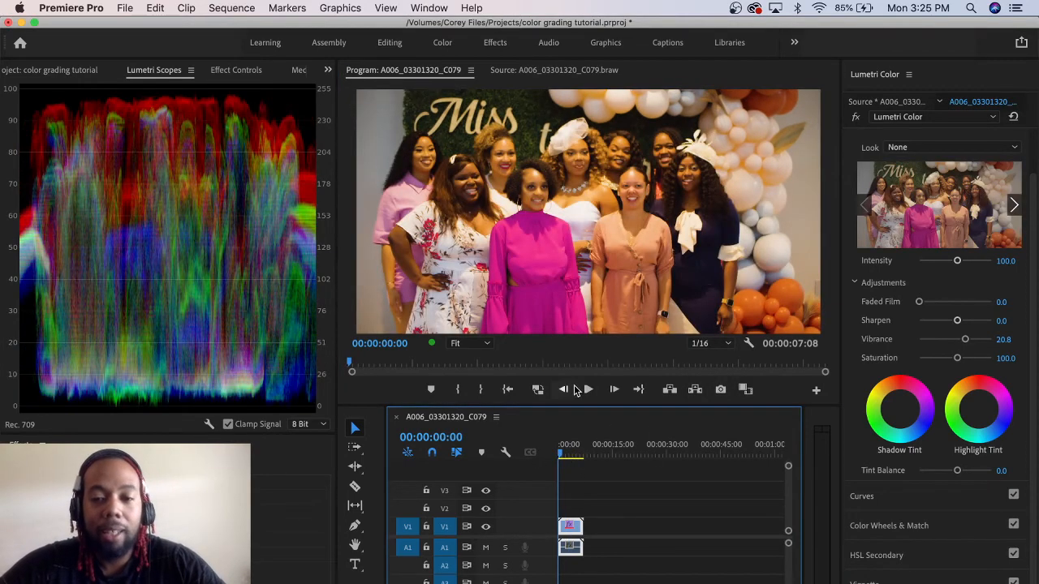
pyautogui.click(588, 391)
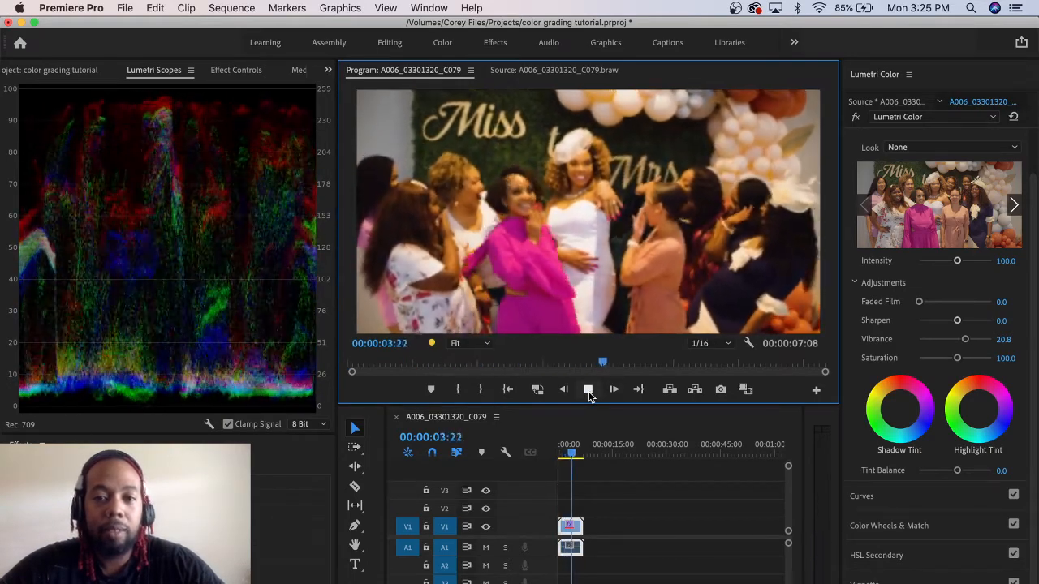
pyautogui.click(588, 392)
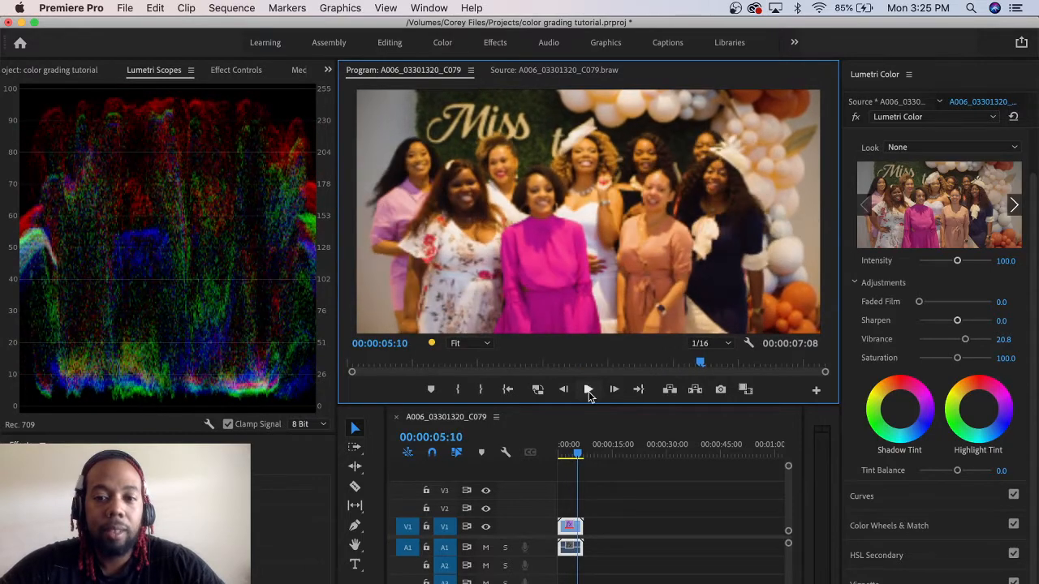
# Step: Change the program monitor's playback resolution to 1/4, replay the sequence from near its start, and return the playhead near the beginning
pyautogui.click(354, 363)
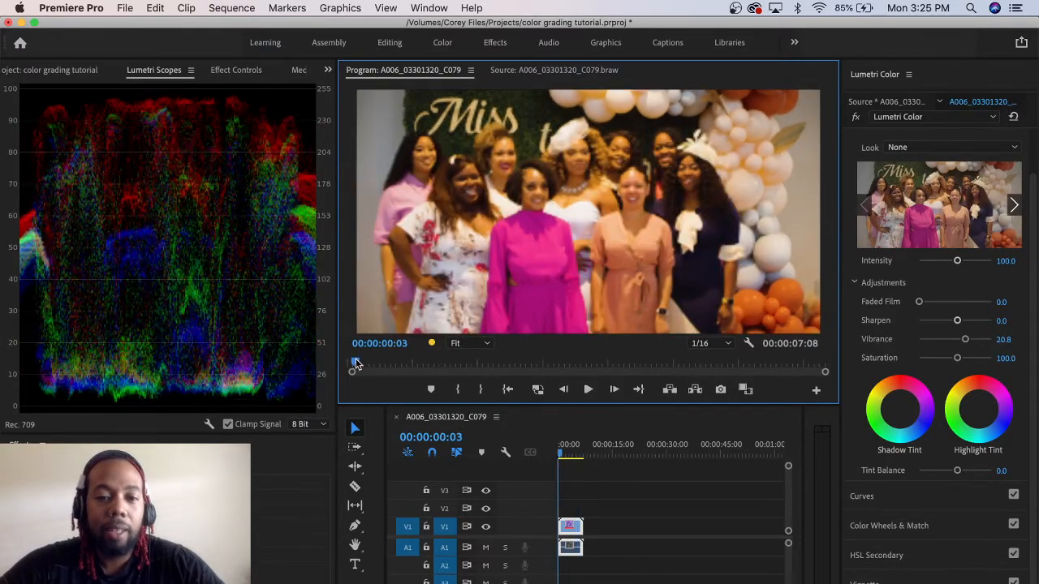
pyautogui.click(725, 343)
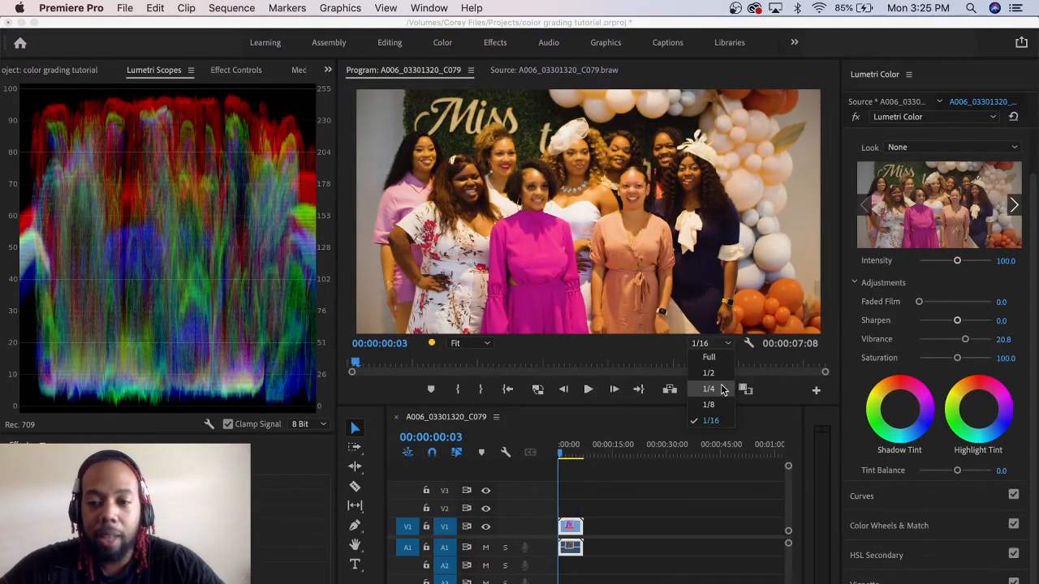
pyautogui.click(722, 389)
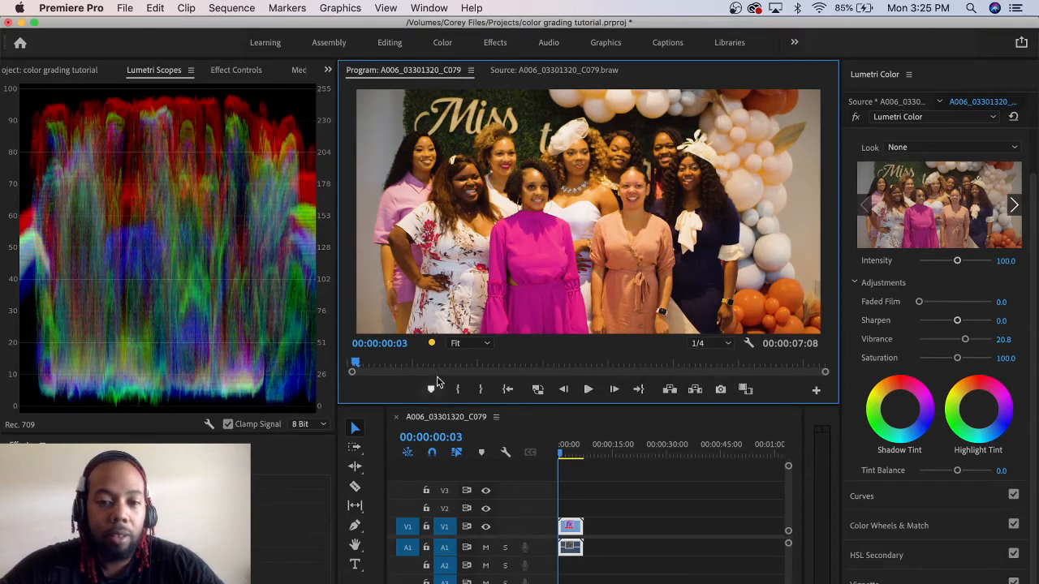
pyautogui.click(587, 390)
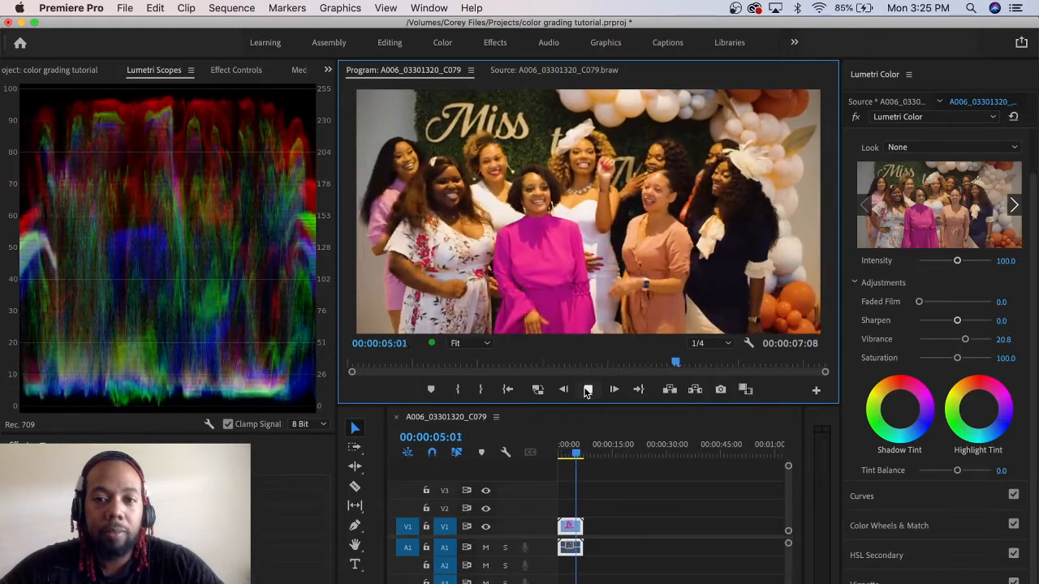
pyautogui.click(588, 391)
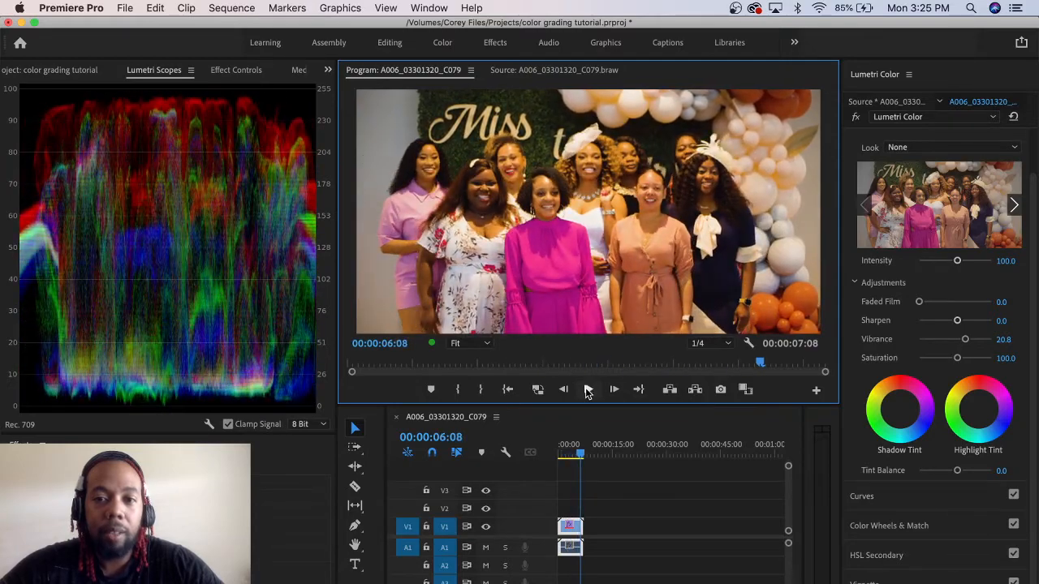
pyautogui.click(369, 365)
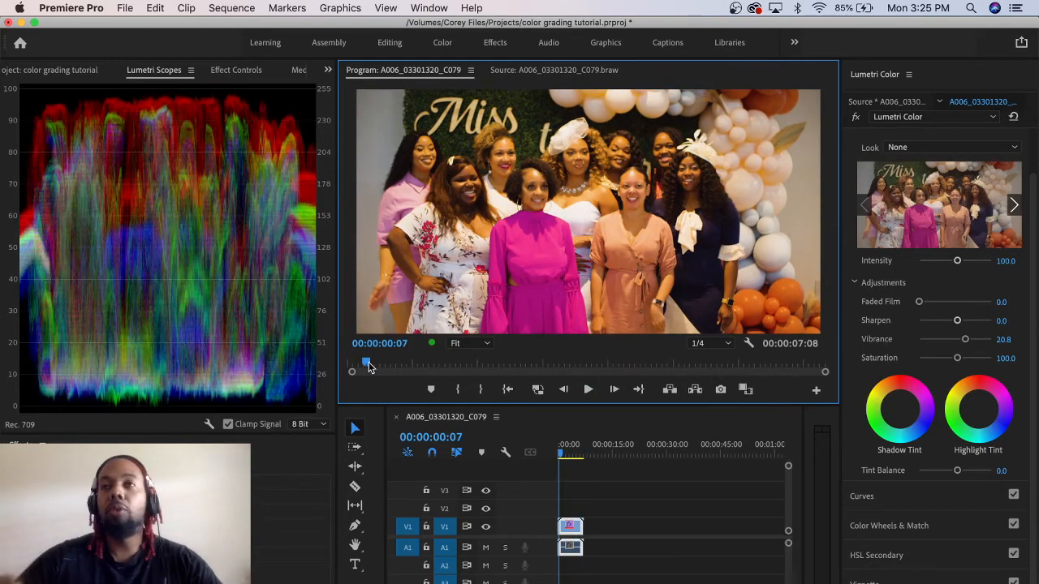